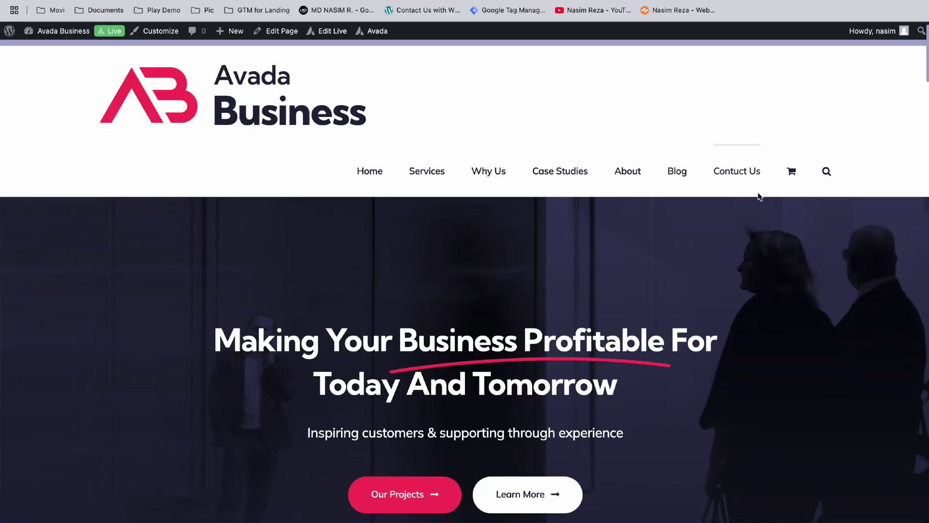
Open the live site's Contact Us page and look over its name, email, subject and message form.
left_click(734, 175)
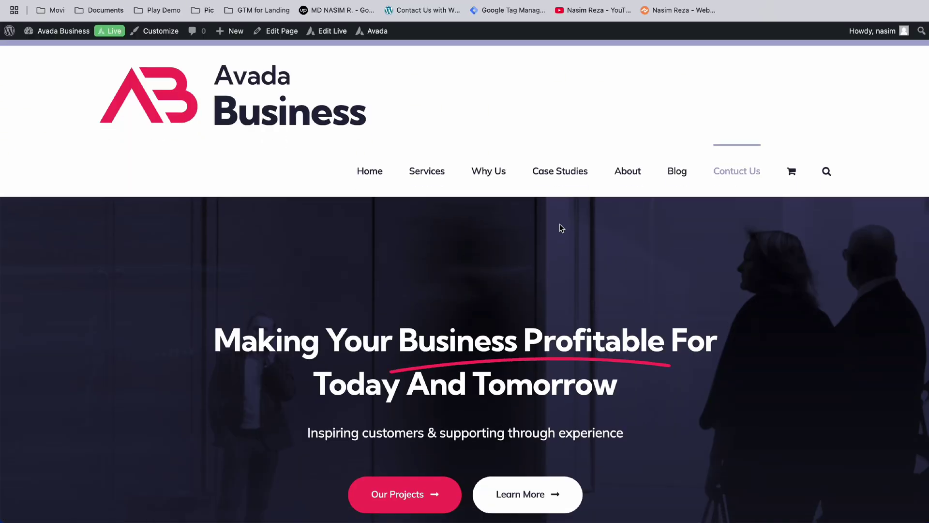
scroll(560, 227, "down", 2)
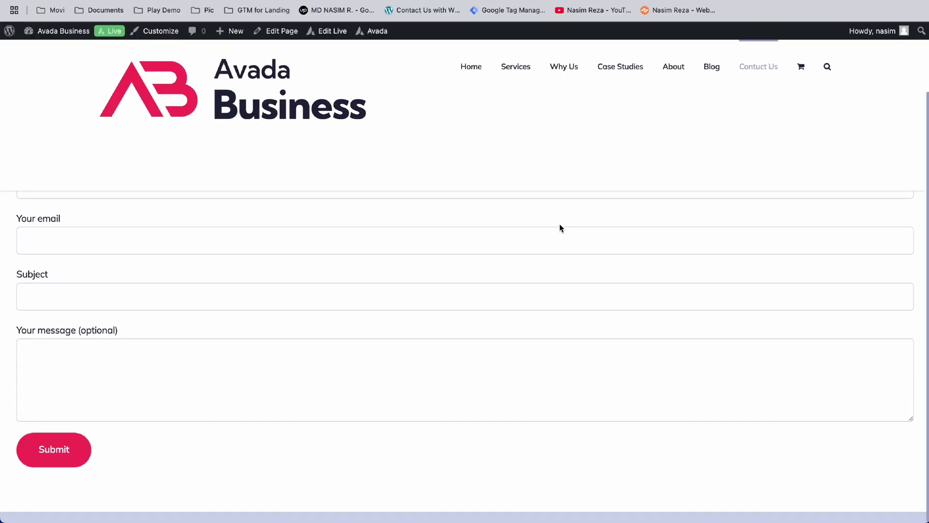
scroll(560, 227, "up", 3)
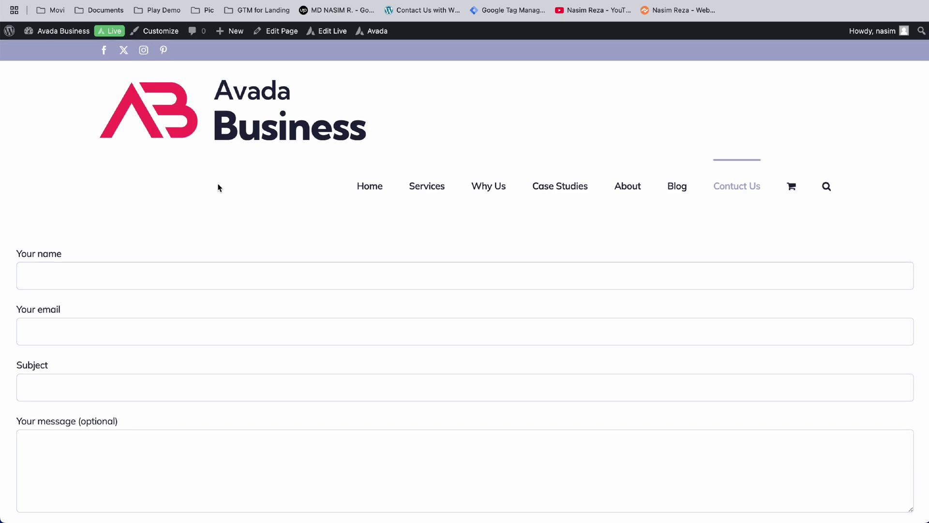
scroll(147, 286, "down", 2)
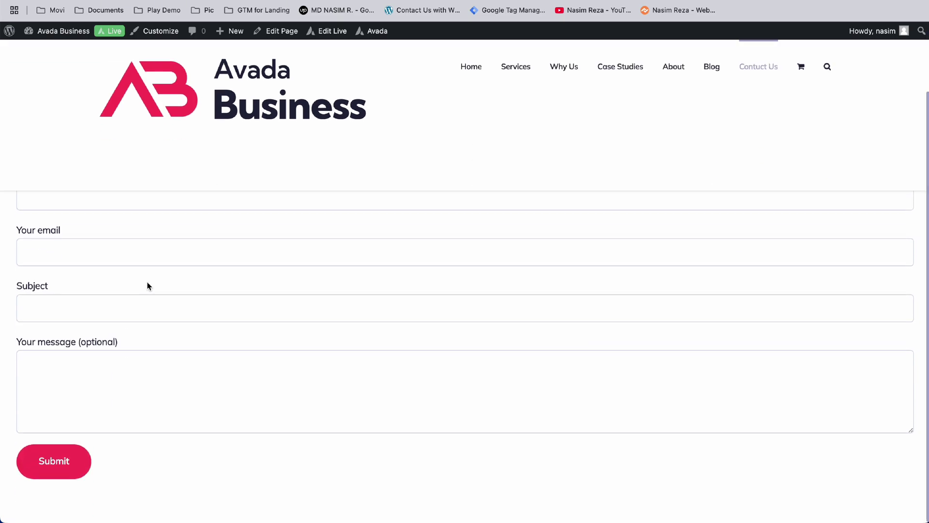
scroll(147, 285, "up", 1)
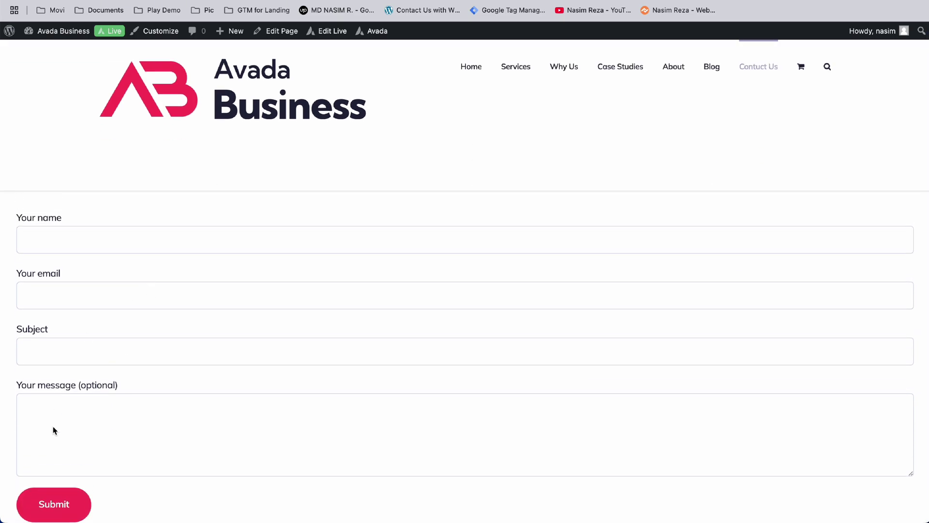
scroll(53, 430, "down", 2)
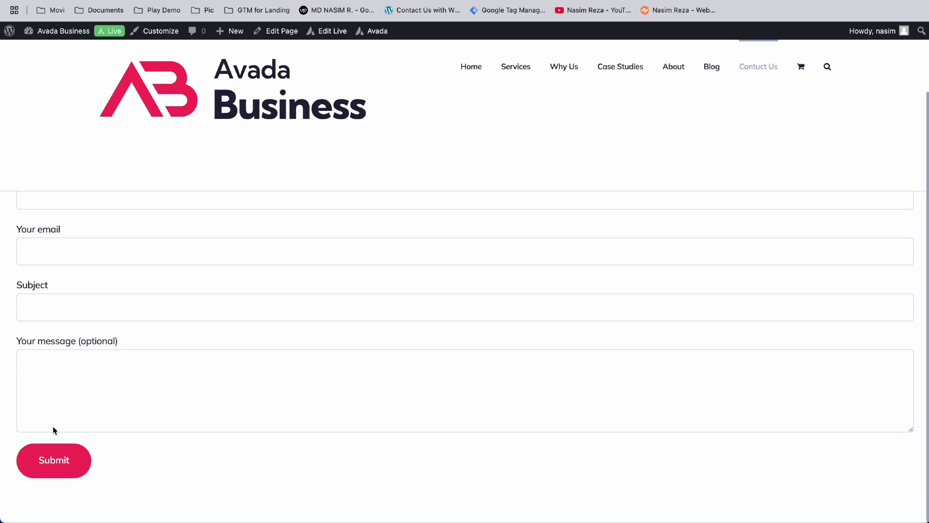
scroll(53, 430, "up", 2)
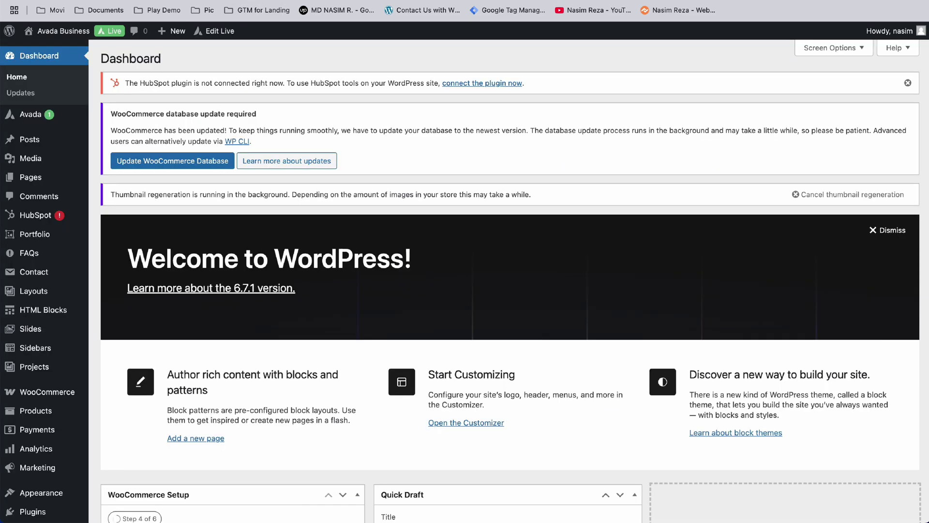
Search the plugin directory for 'nin' and install the Ninja Forms plugin.
scroll(19, 368, "down", 1)
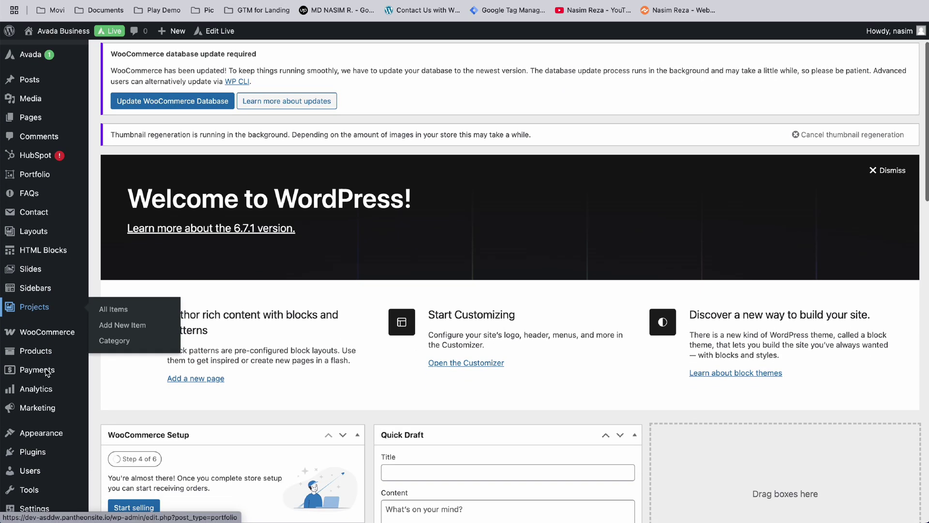
mouse_move(30, 451)
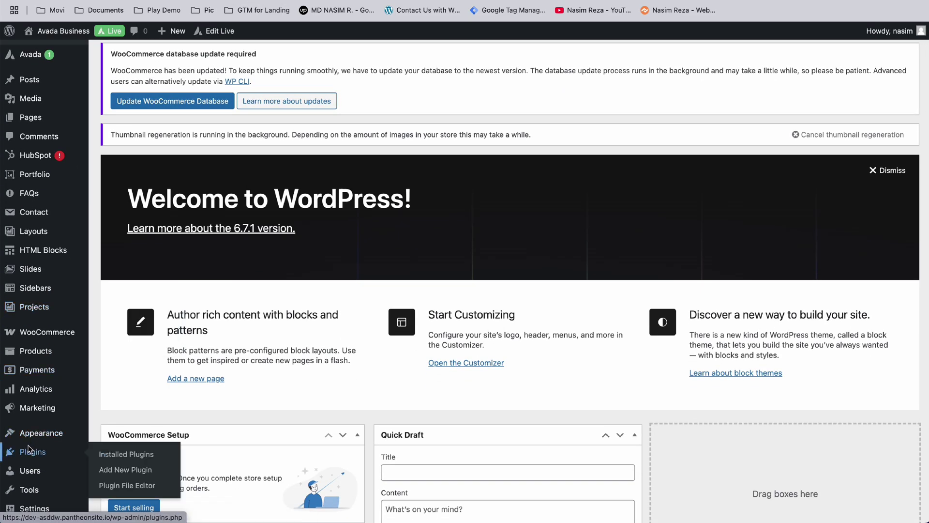
left_click(130, 471)
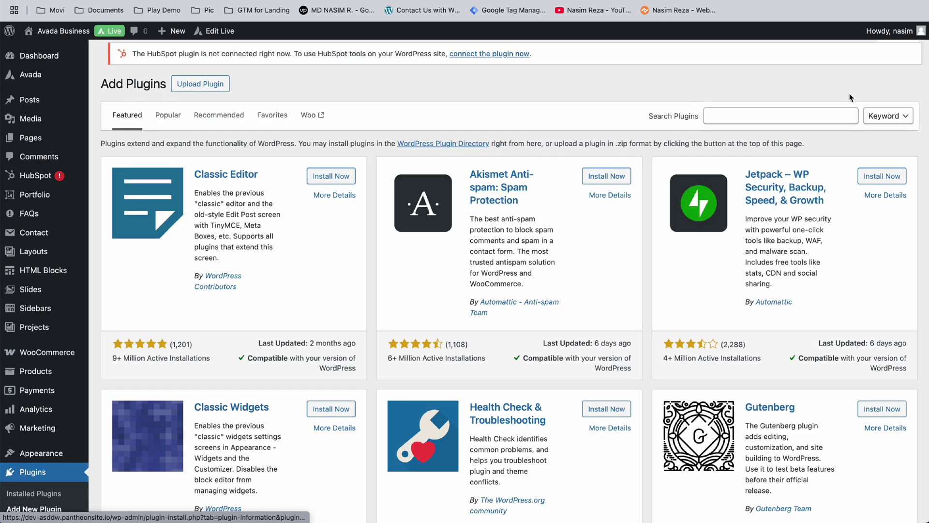
left_click(794, 119)
type("ninja")
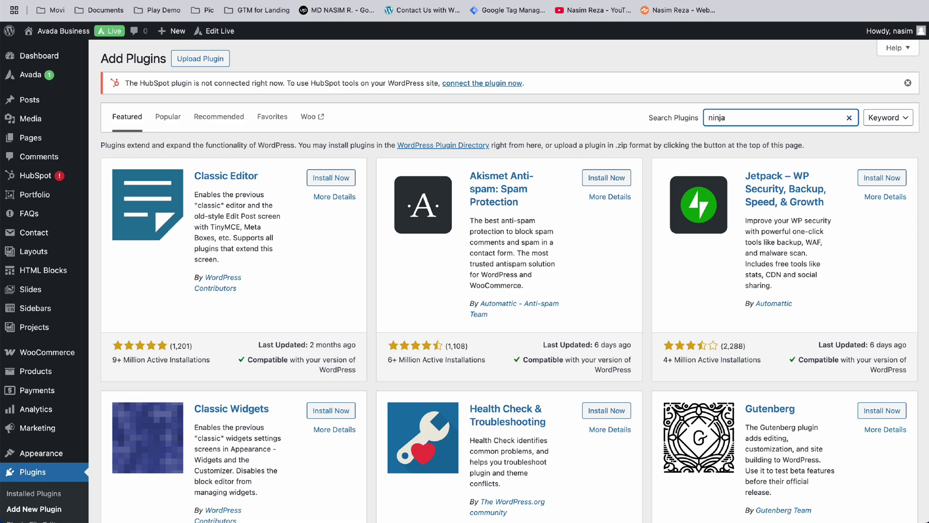
key("Return")
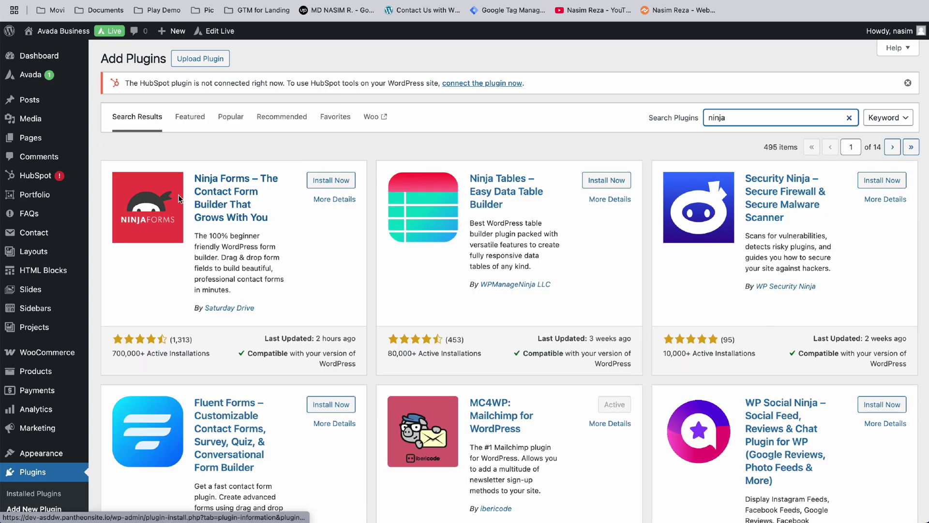
left_click(332, 180)
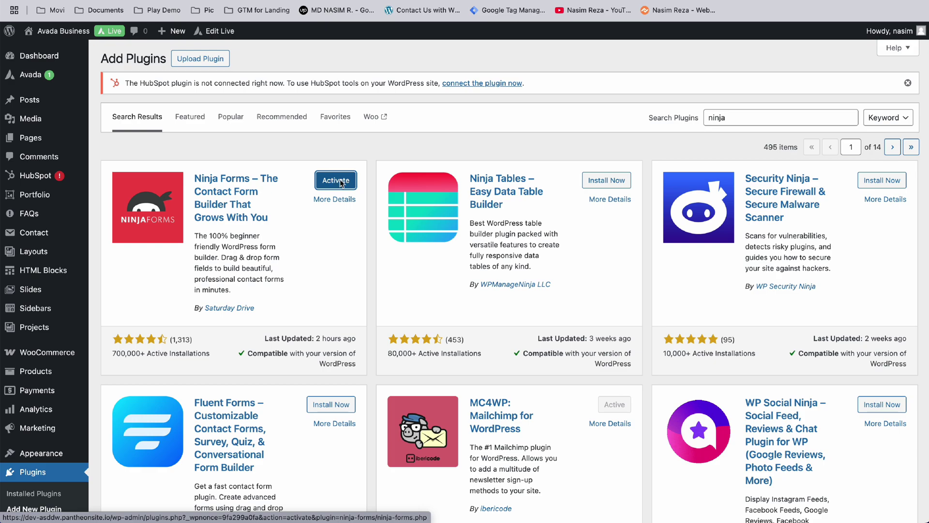
Activate the newly installed Ninja Forms plugin.
left_click(339, 180)
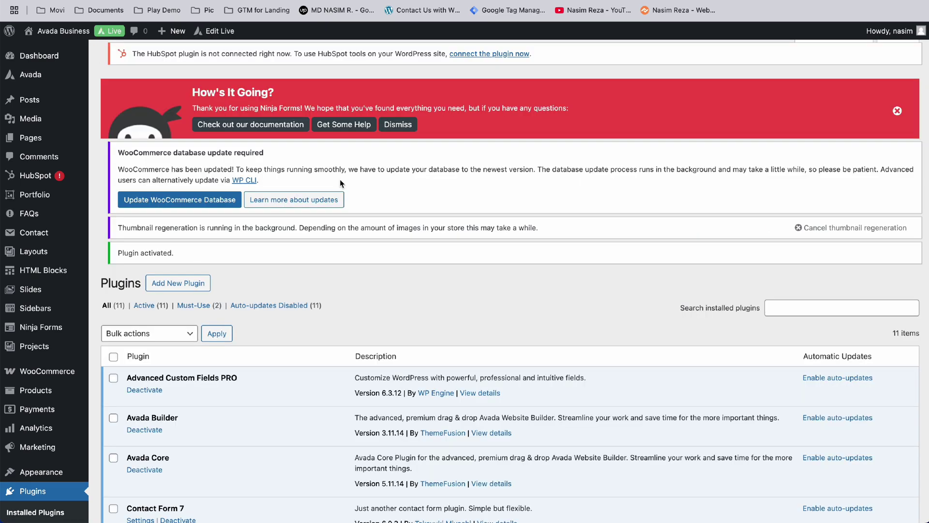
scroll(340, 181, "down", 5)
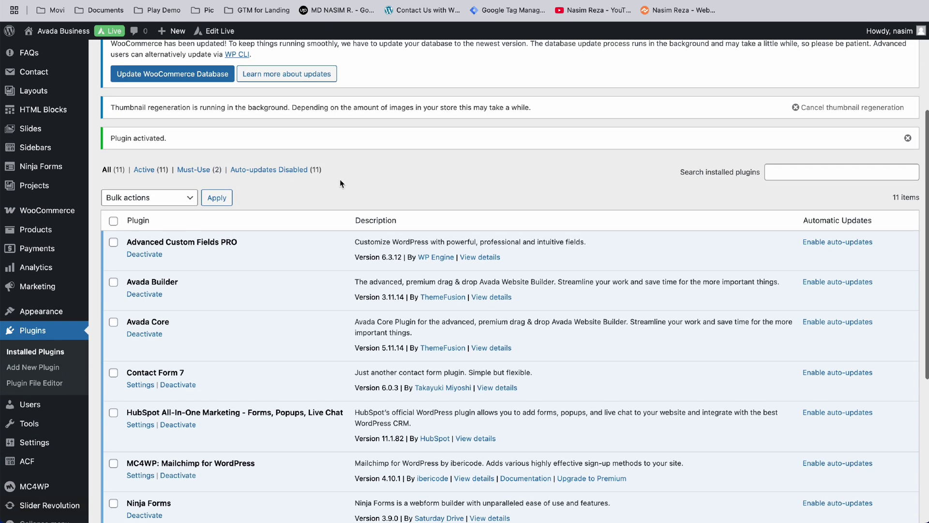
scroll(340, 183, "down", 1)
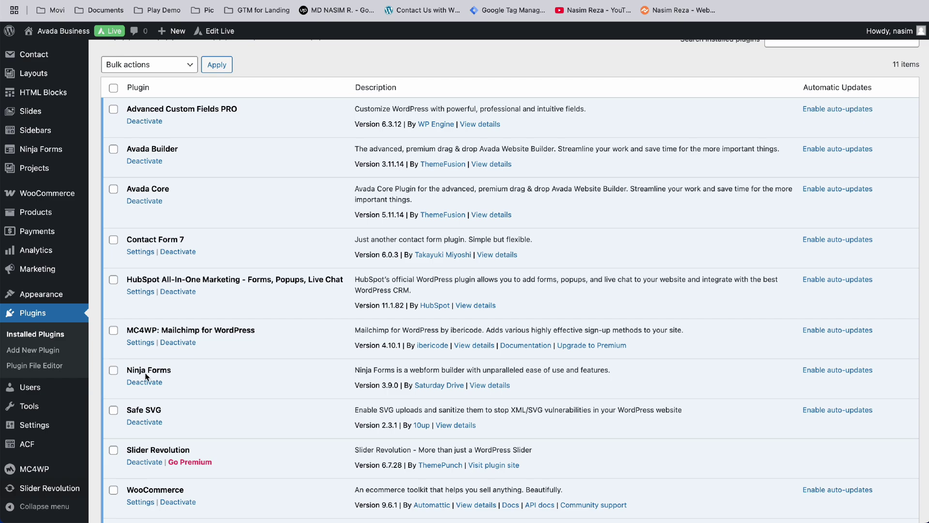
scroll(24, 387, "up", 1)
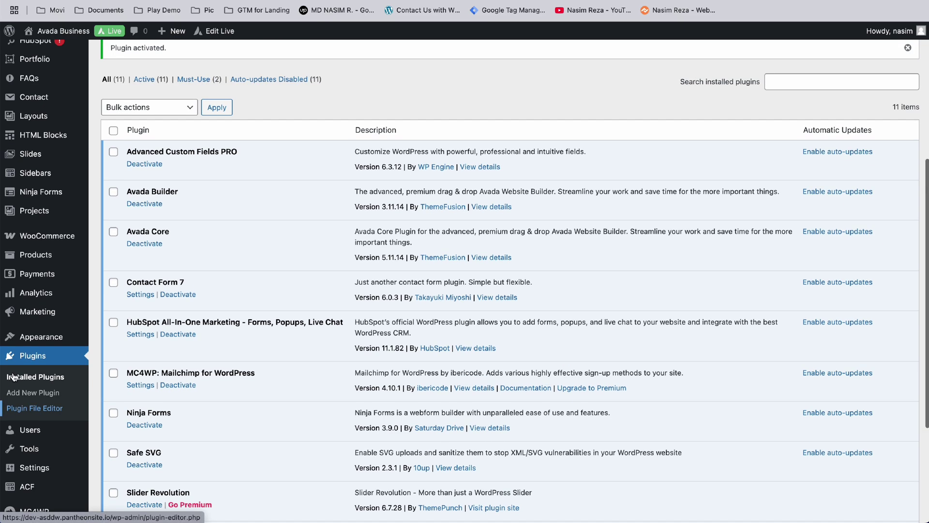
Open the Ninja Forms welcome page and decline sharing usage data with NOT NOW.
mouse_move(35, 193)
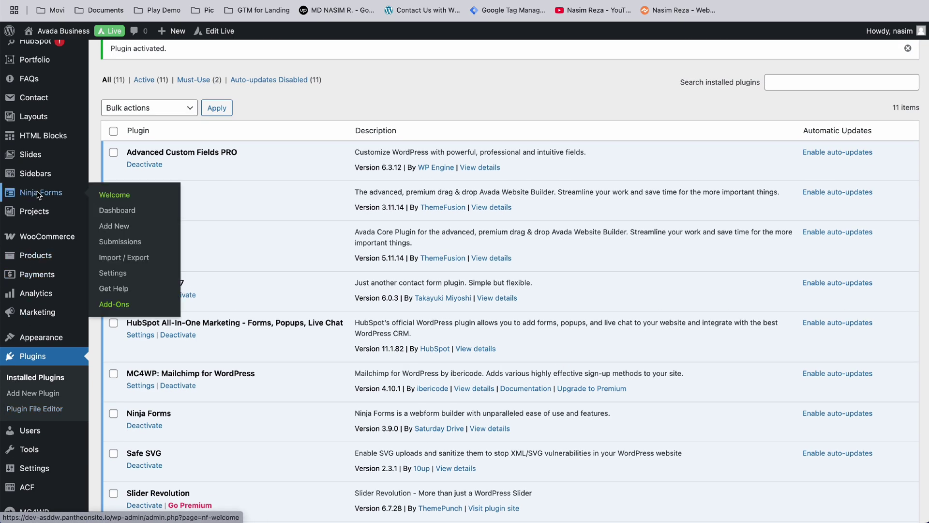
left_click(38, 194)
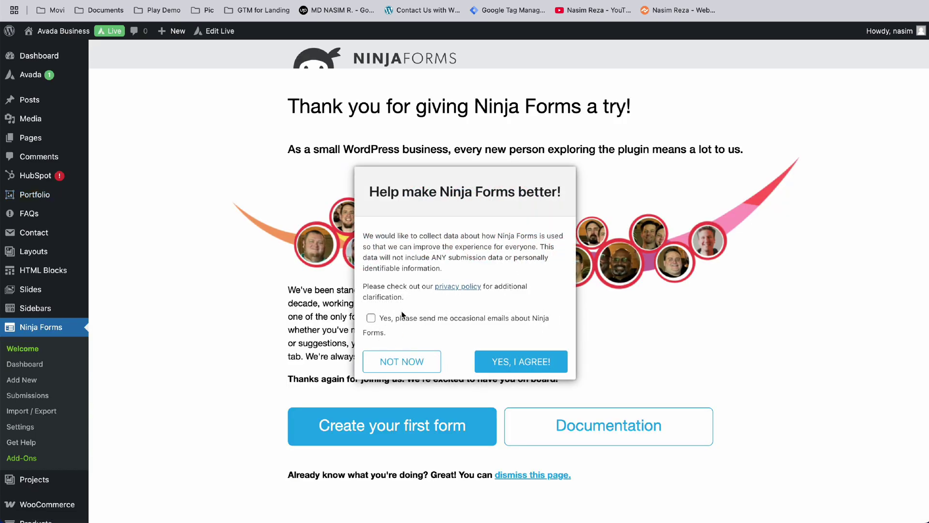
left_click(395, 363)
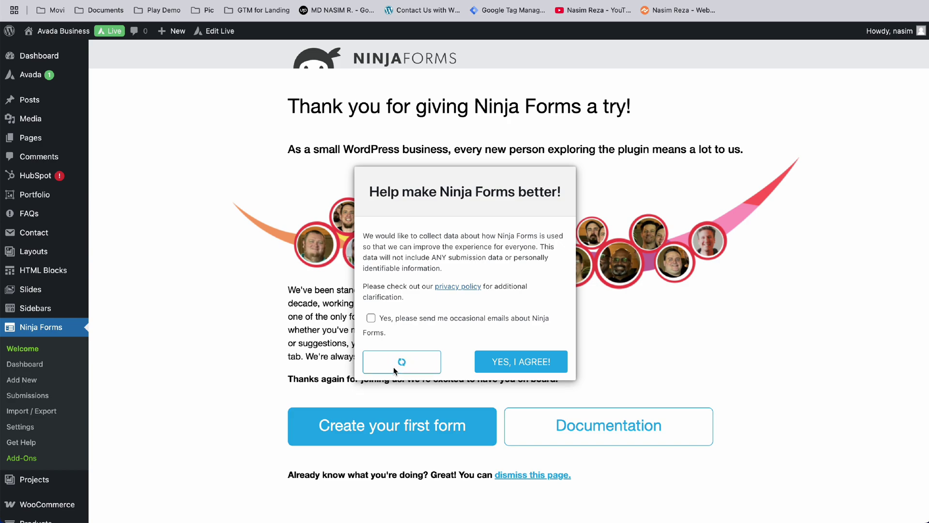
scroll(484, 315, "down", 3)
scroll(440, 312, "up", 3)
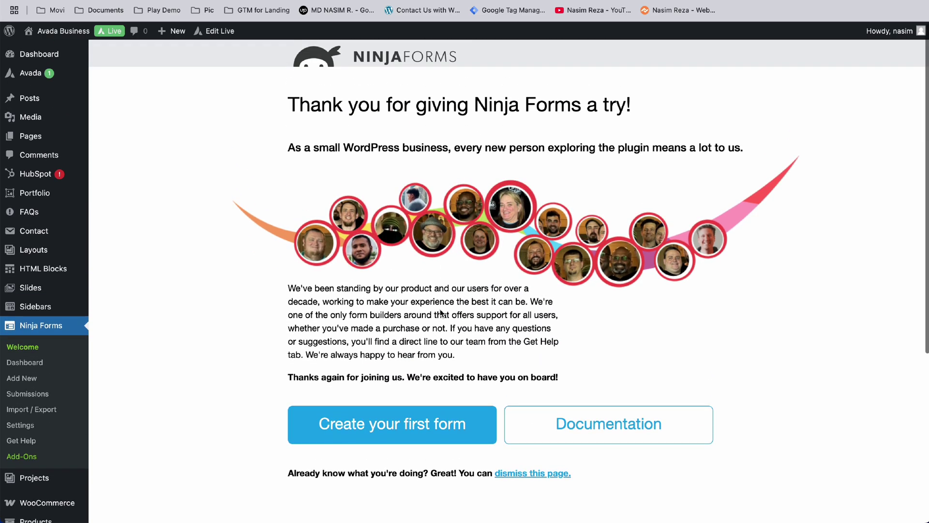
scroll(427, 403, "down", 3)
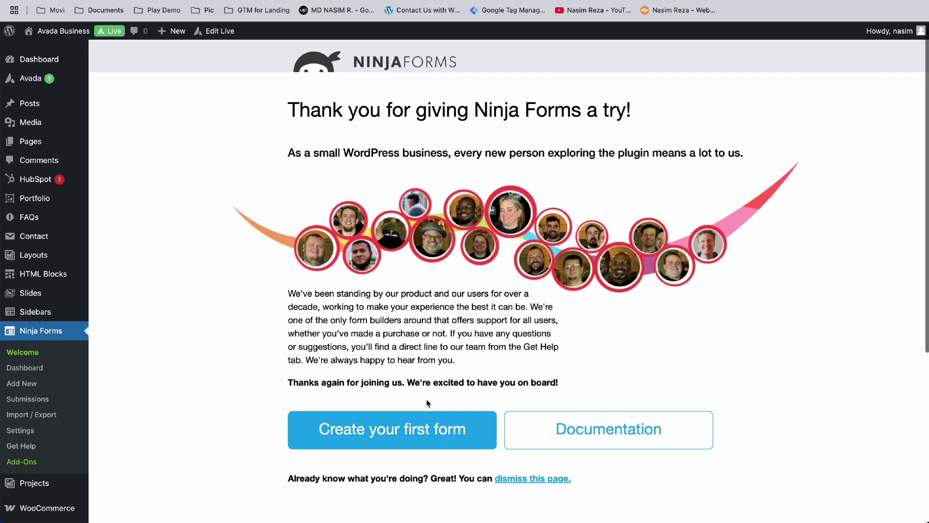
scroll(427, 403, "up", 2)
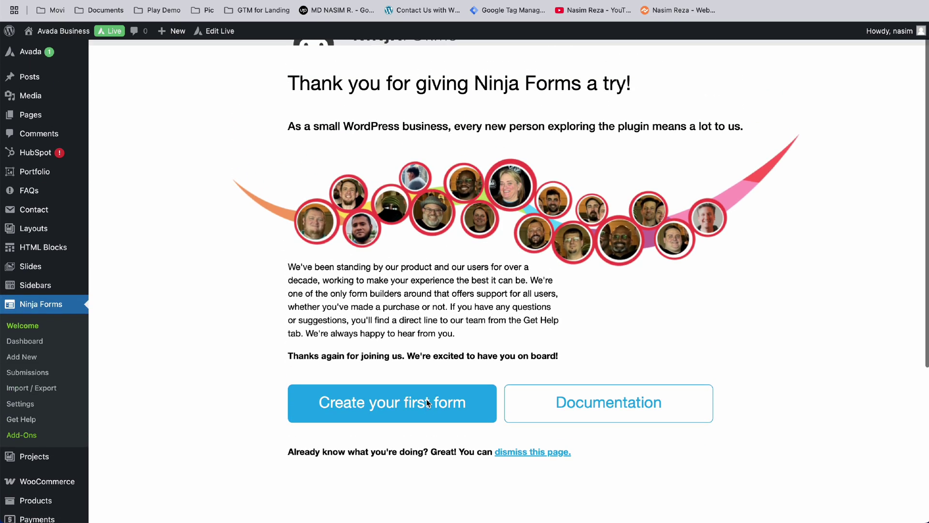
scroll(426, 398, "down", 2)
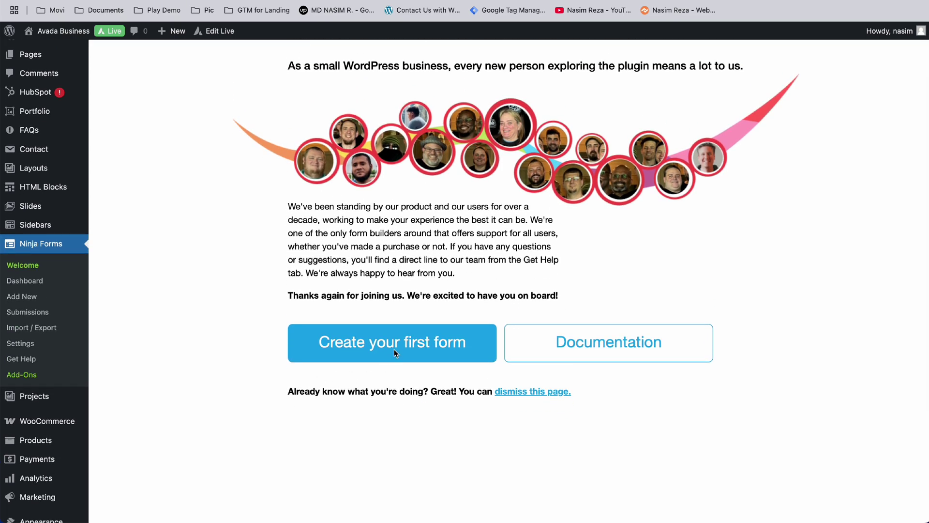
Open Ninja Forms' Add New gallery and browse the blank, Contact Us and additional templates.
left_click(394, 349)
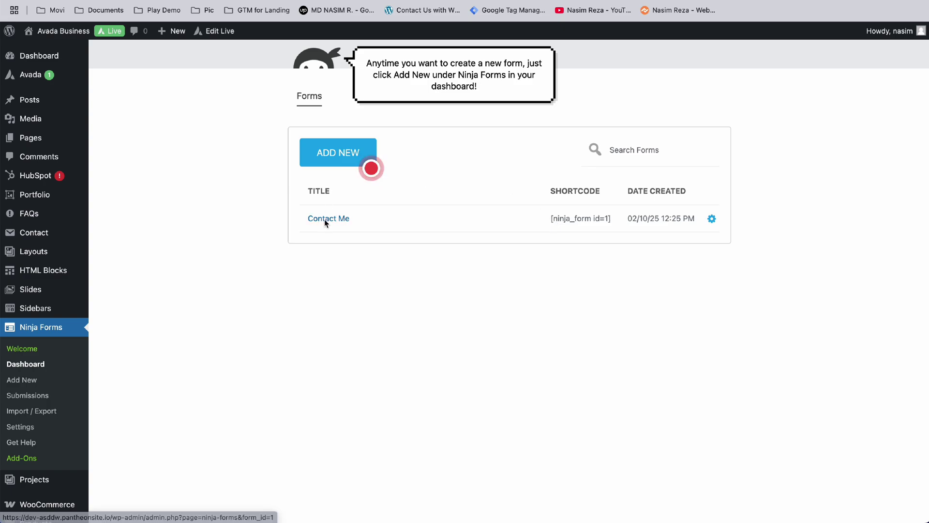
left_click(335, 155)
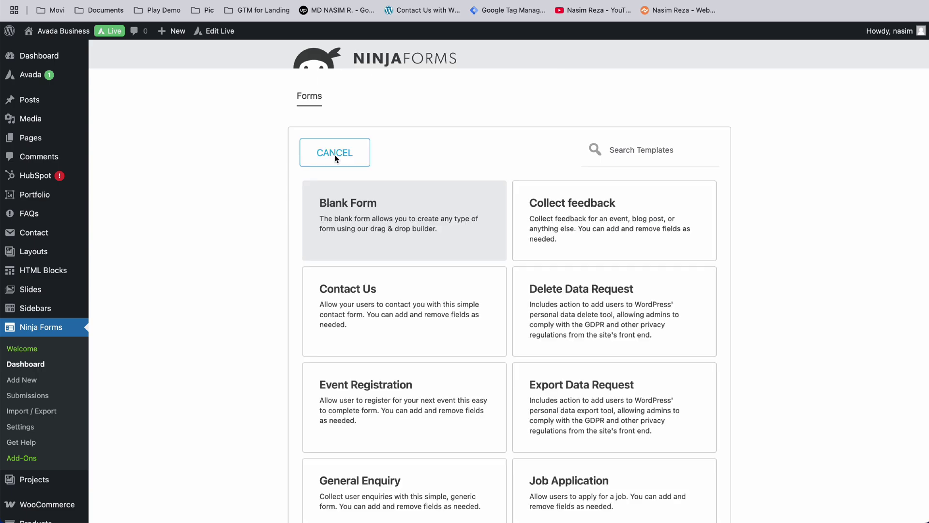
scroll(527, 349, "down", 7)
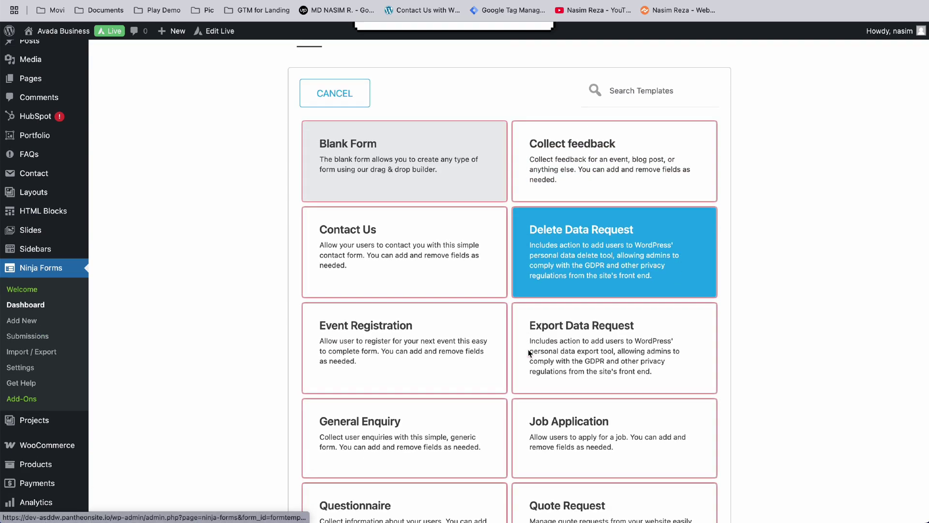
scroll(527, 349, "up", 4)
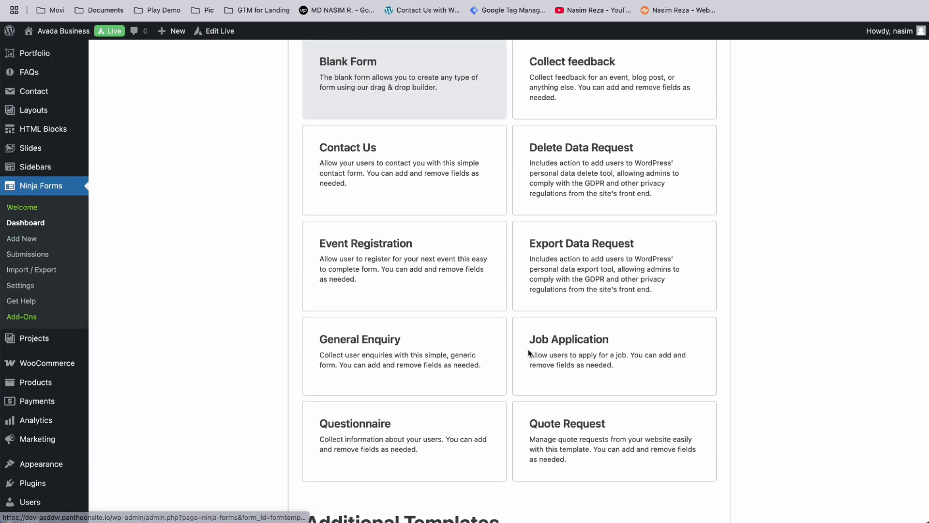
scroll(527, 349, "down", 7)
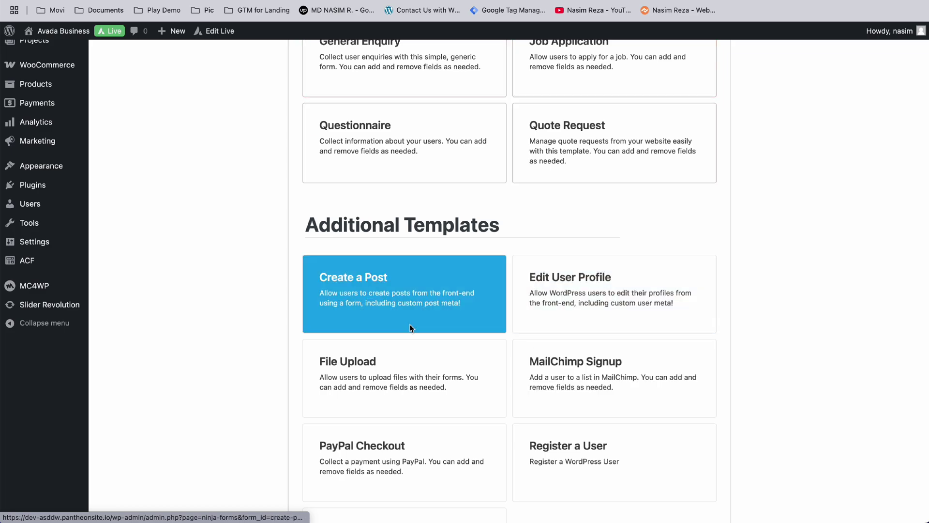
scroll(560, 468, "down", 3)
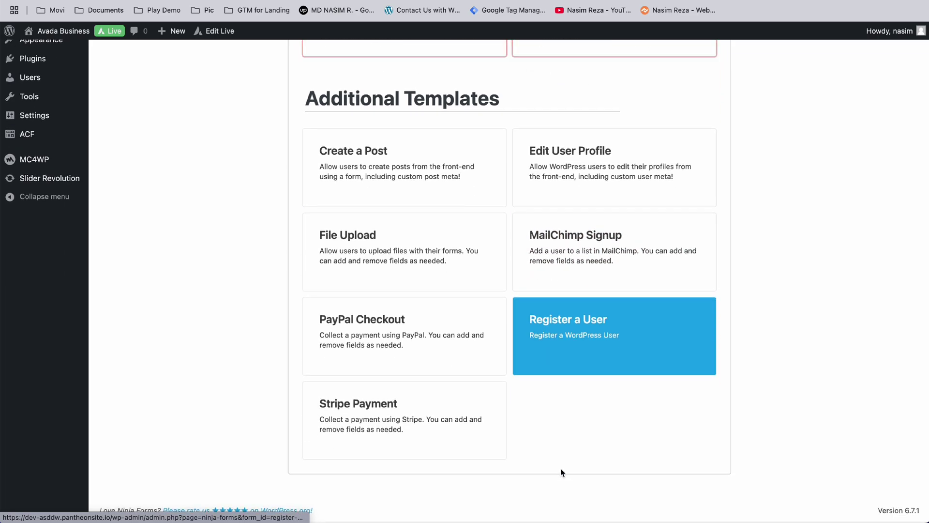
scroll(560, 472, "up", 7)
scroll(560, 472, "up", 3)
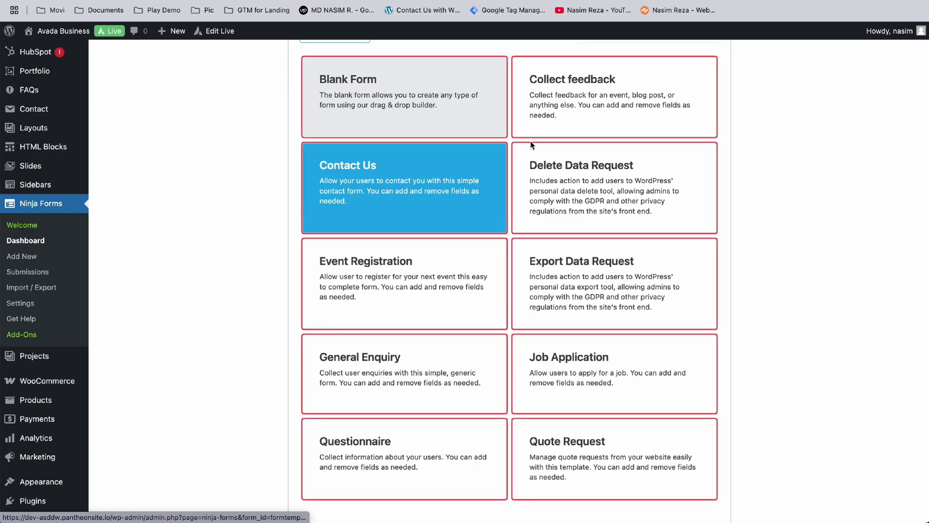
scroll(663, 145, "up", 1)
scroll(663, 145, "up", 1)
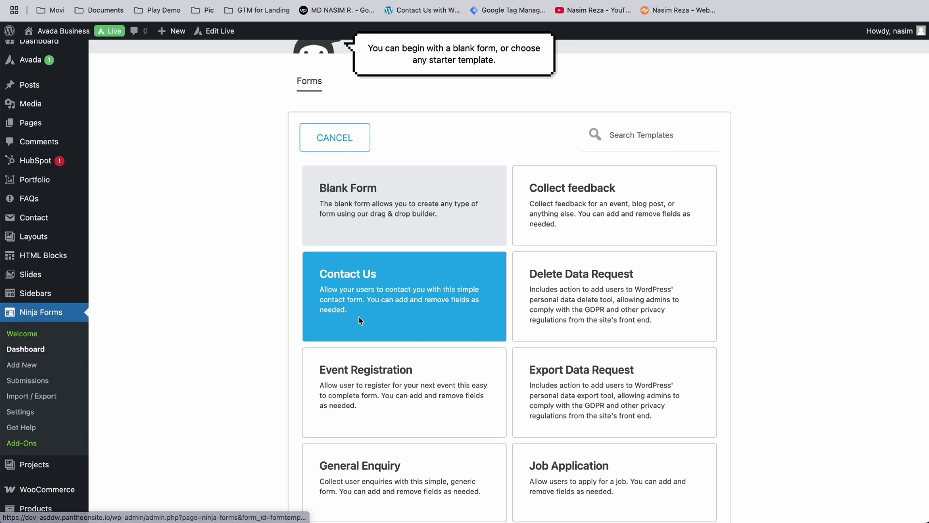
scroll(371, 304, "up", 1)
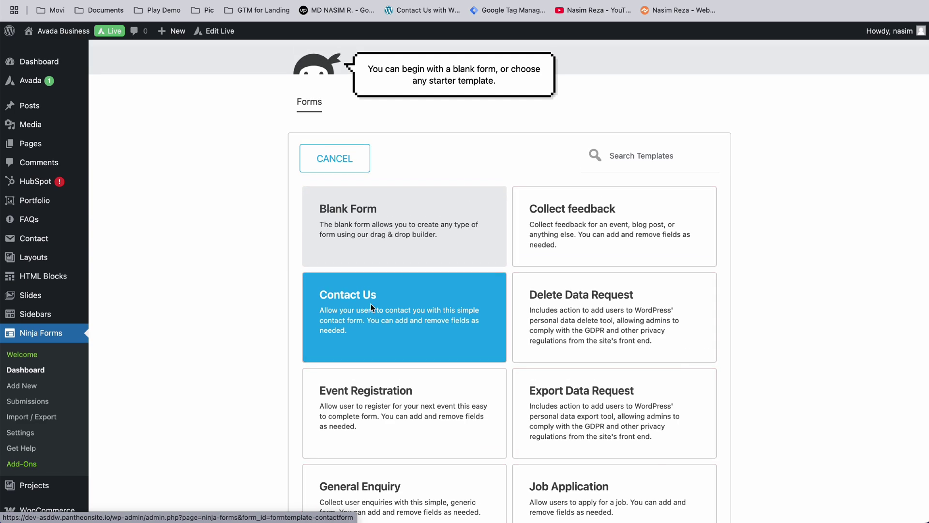
Start a Blank Form and drag in a First Name field followed by an Email field.
left_click(407, 229)
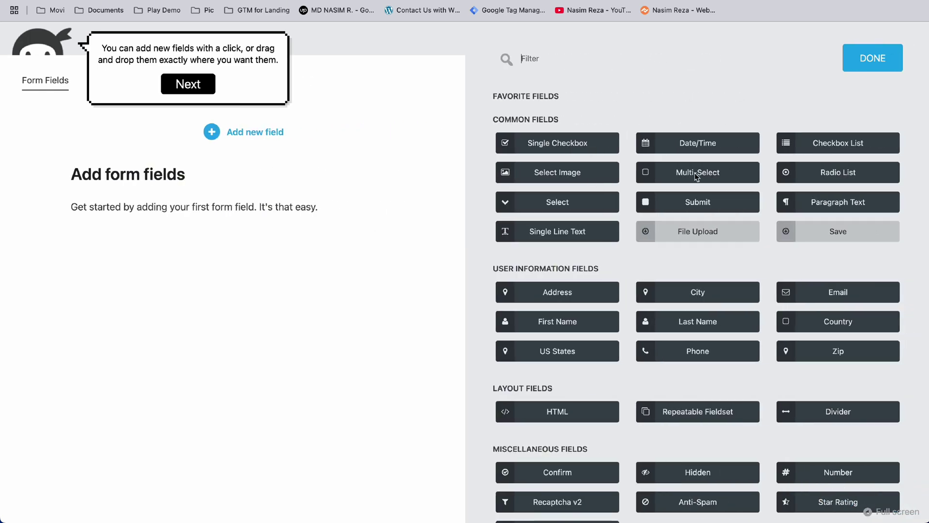
scroll(546, 208, "down", 2)
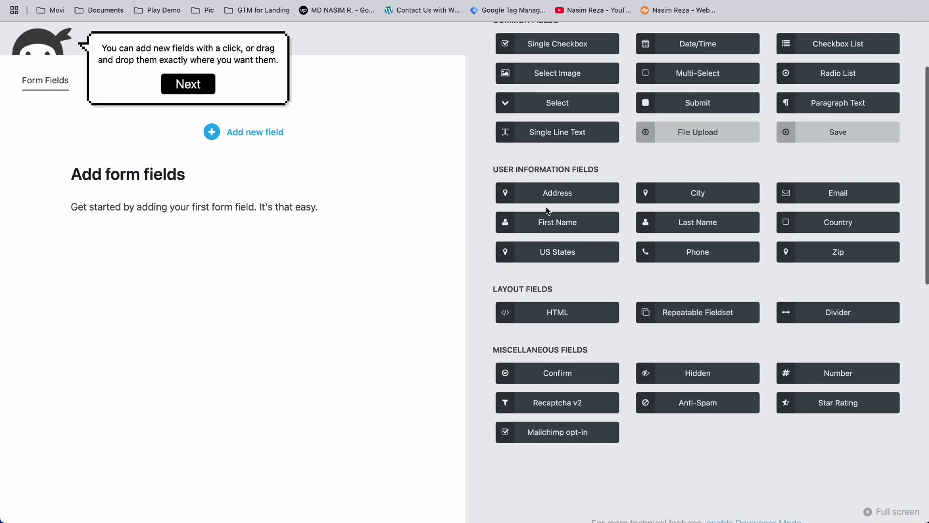
scroll(545, 207, "up", 2)
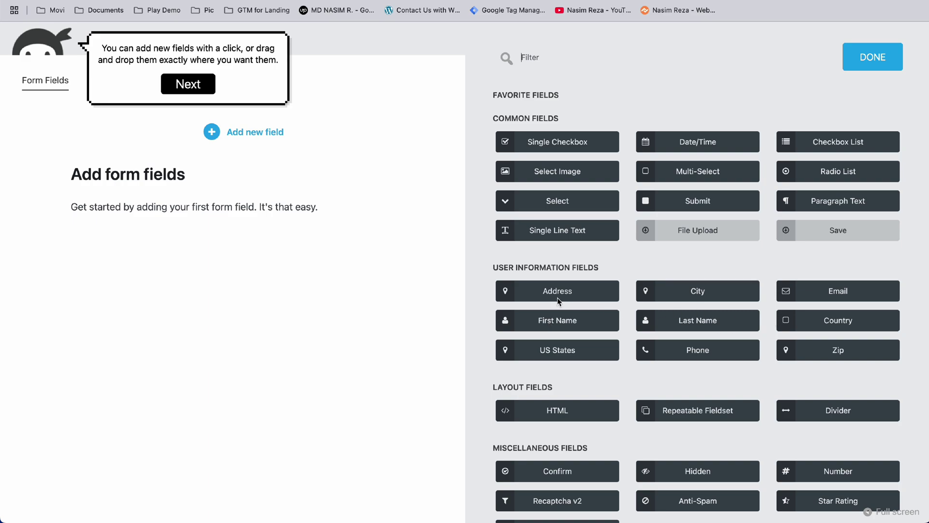
left_click_drag(546, 321, 321, 270)
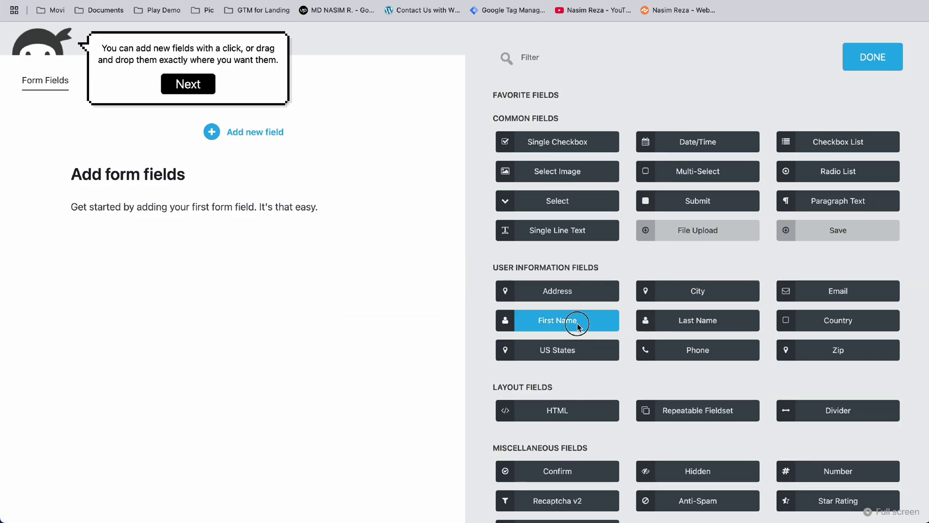
left_click_drag(585, 322, 288, 168)
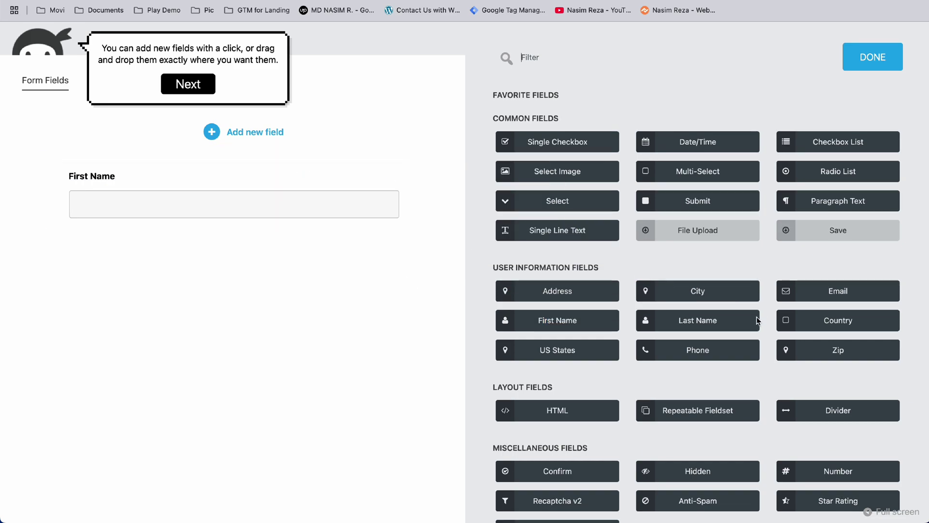
left_click_drag(835, 292, 305, 236)
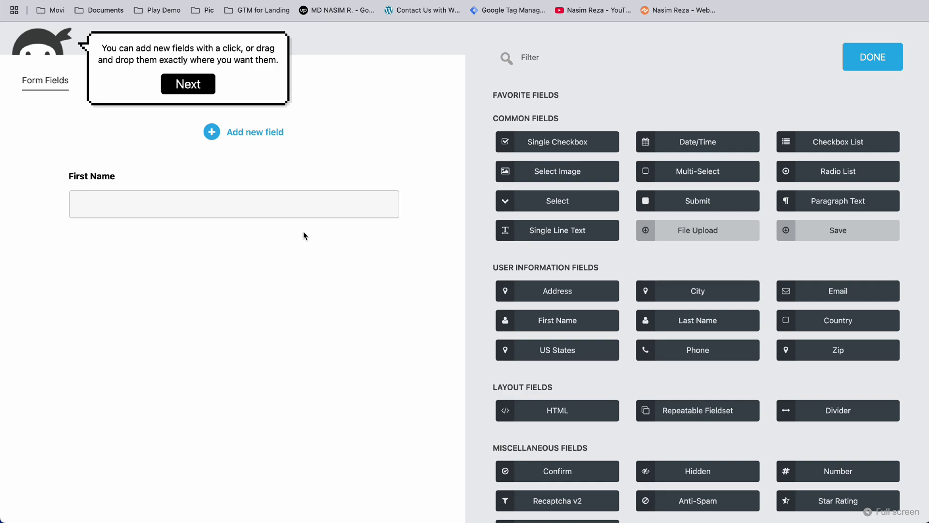
left_click_drag(830, 289, 232, 244)
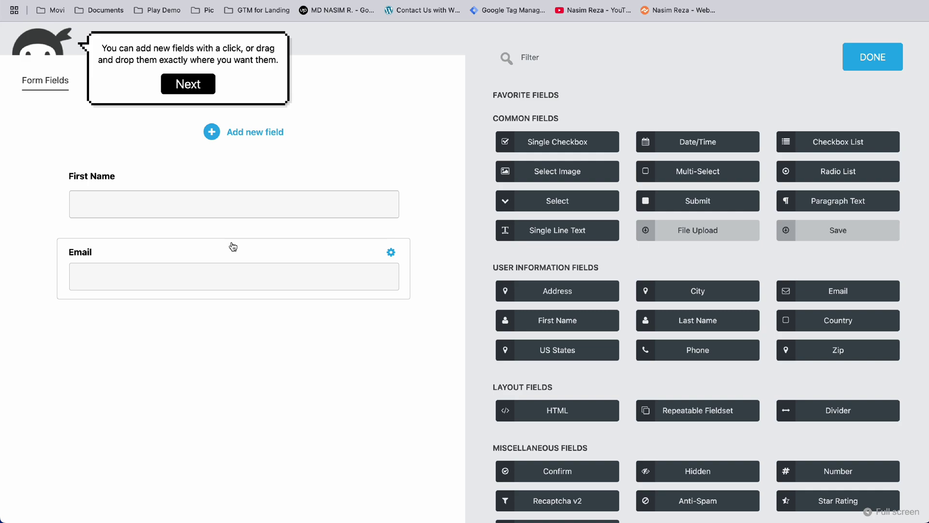
Close the field list and advance the guided tour past the fields tip.
left_click(865, 53)
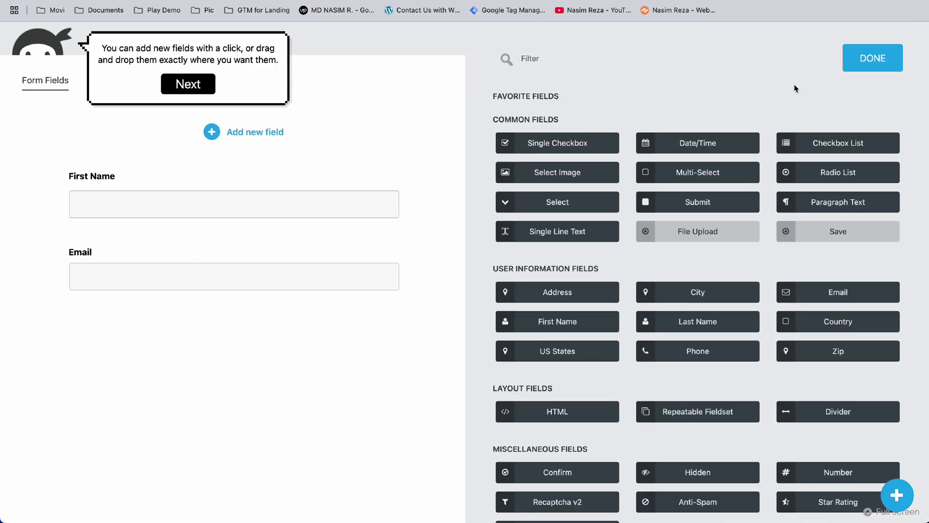
left_click(854, 63)
left_click(193, 87)
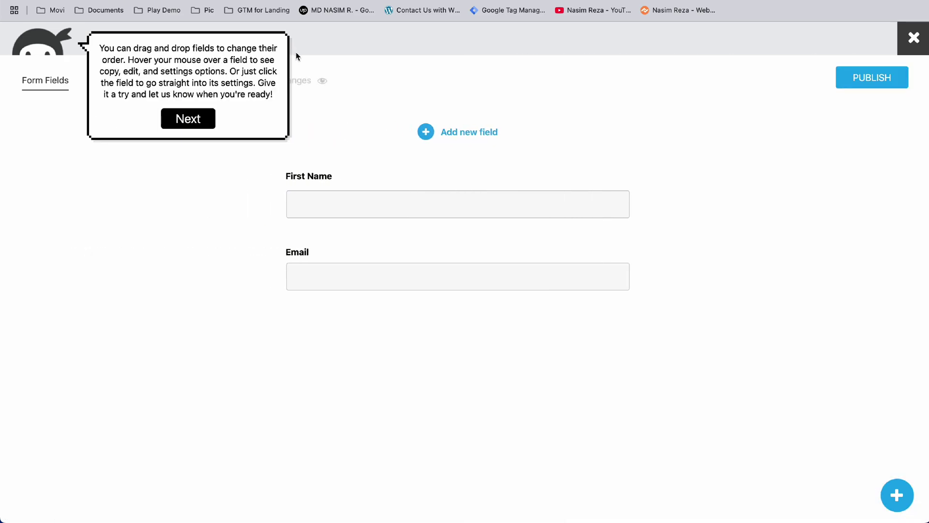
left_click(192, 120)
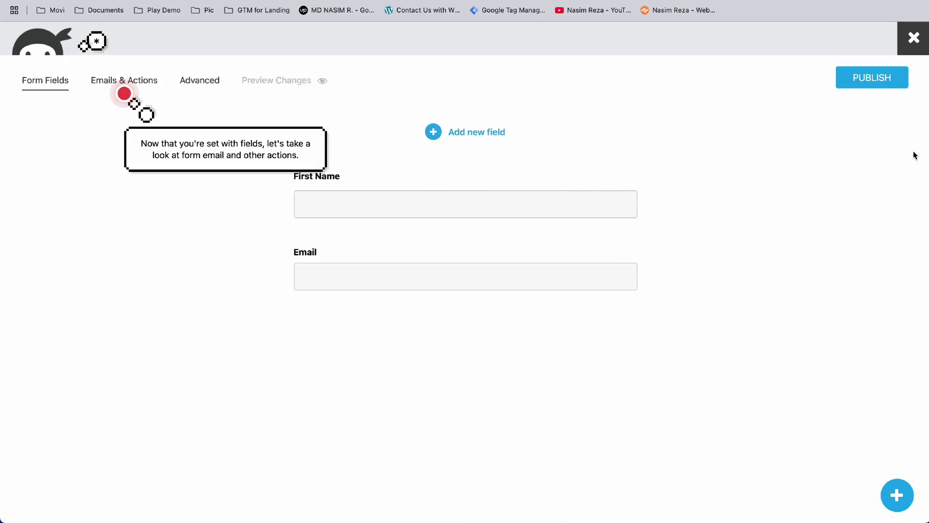
Publish the form with the title 'from blank'.
left_click(864, 79)
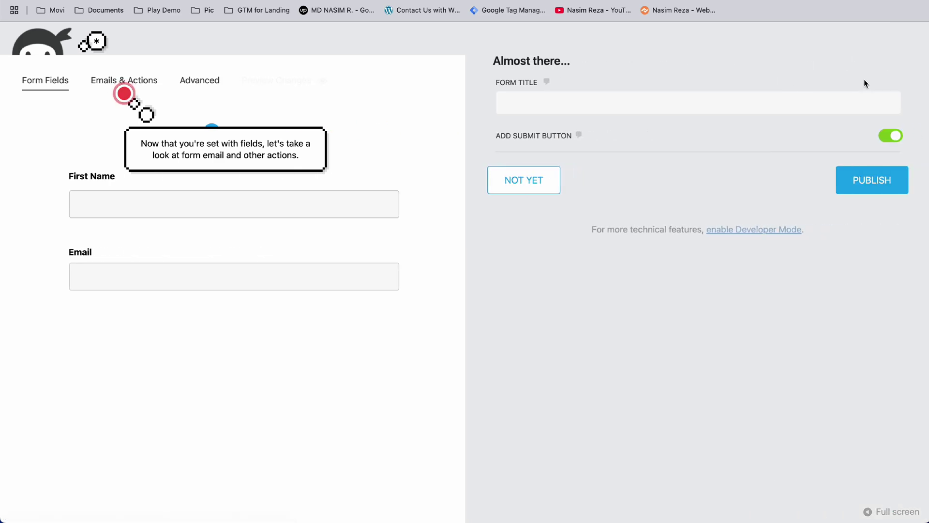
left_click(623, 111)
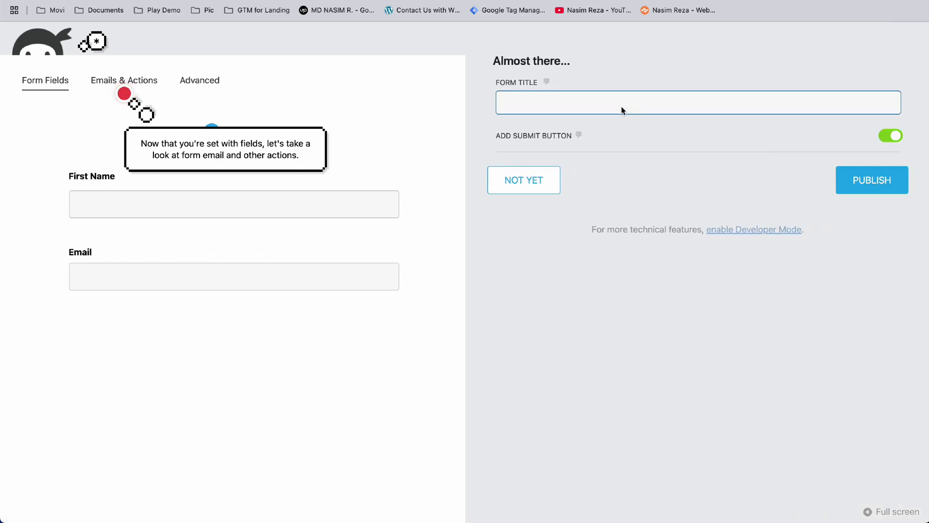
type("from blank")
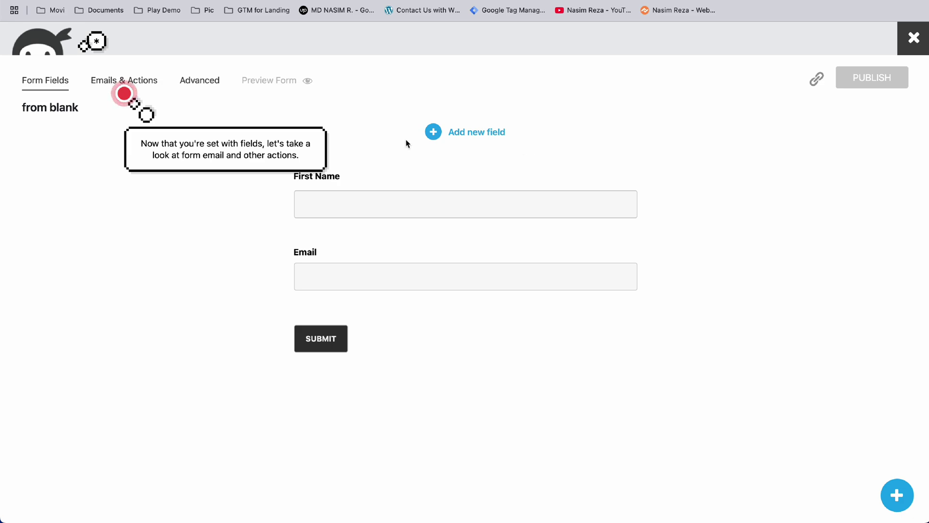
Review the form's Emails & Actions and Advanced settings, dismissing the tour tips.
left_click(148, 83)
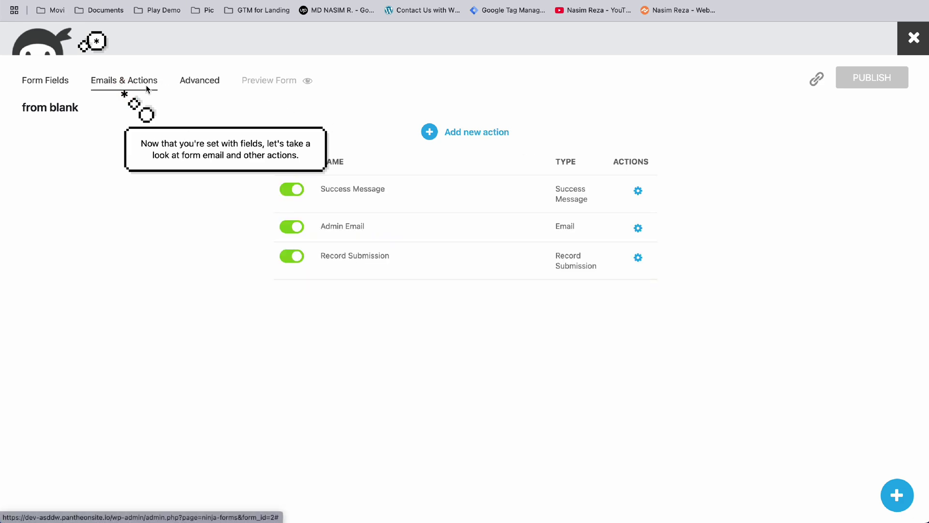
left_click(188, 129)
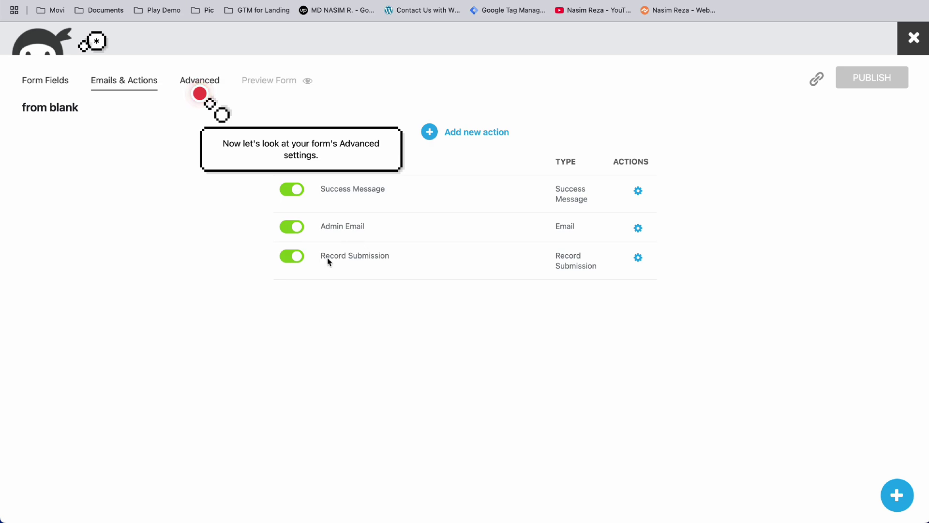
left_click(197, 83)
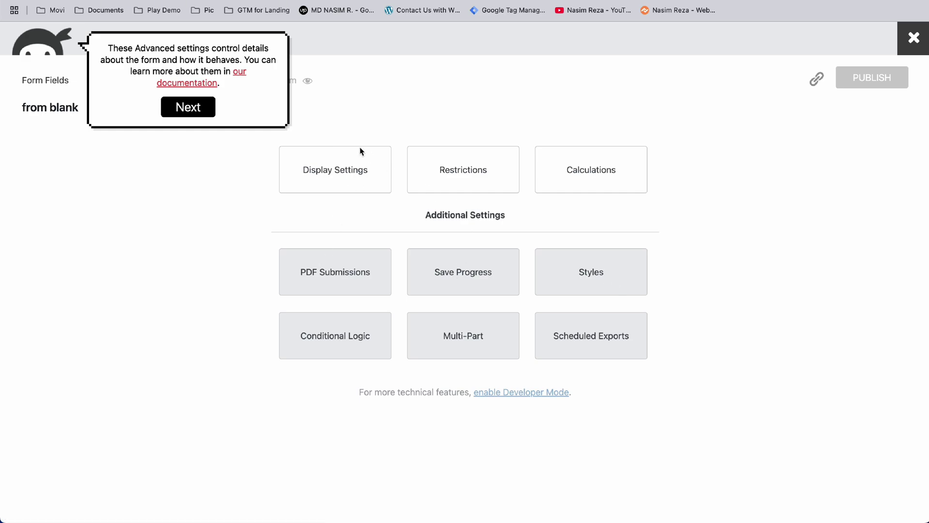
left_click(215, 107)
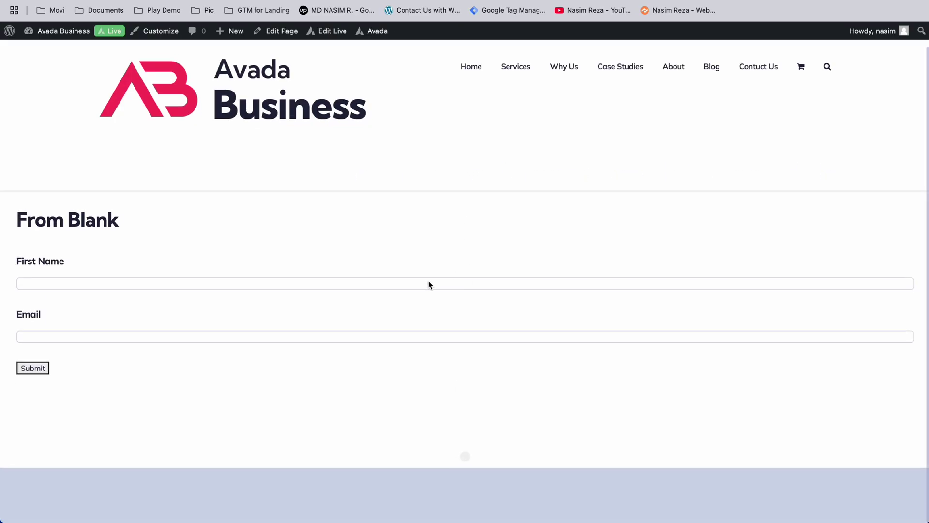
Try the First Name and Email fields on the live preview, then close the preview.
left_click(428, 285)
left_click(326, 335)
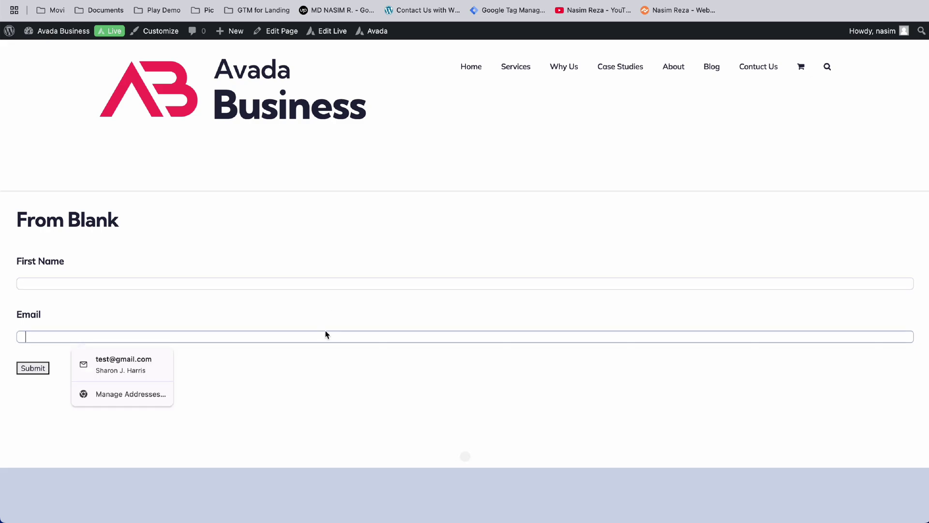
key("super+w")
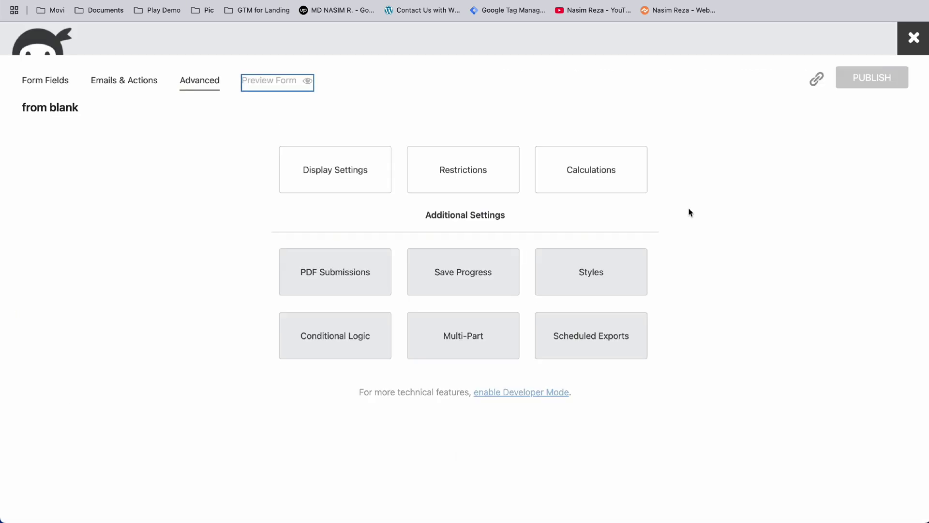
Exit to the forms dashboard, then switch back to the Contact Me form builder tab.
left_click(922, 38)
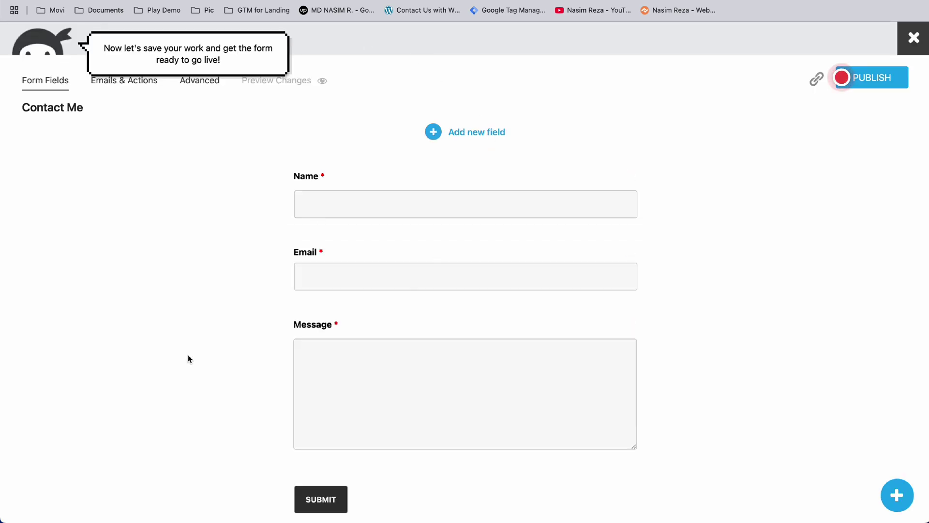
scroll(189, 358, "down", 3)
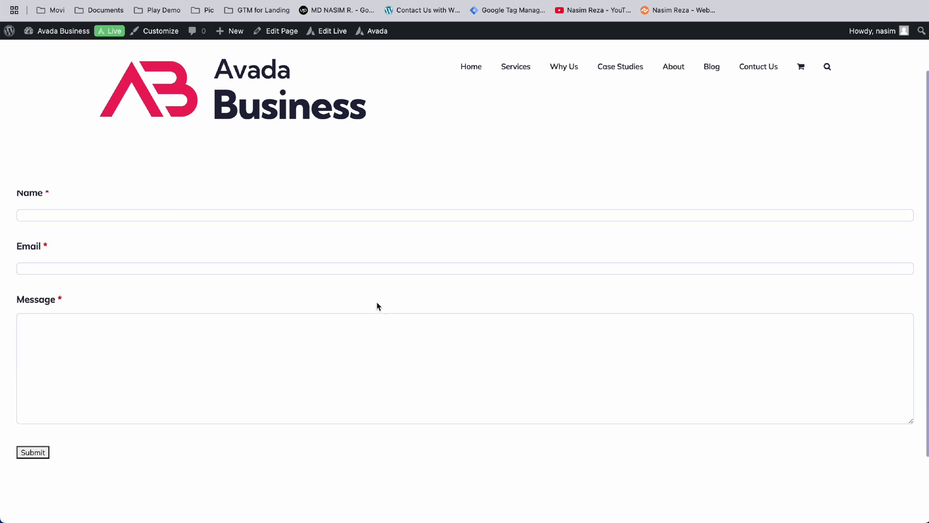
scroll(296, 395, "up", 2)
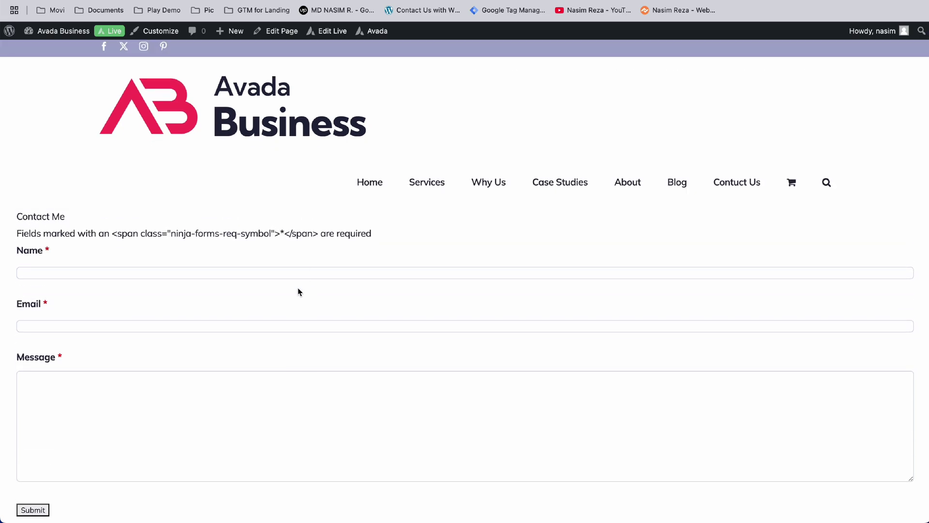
scroll(278, 371, "down", 1)
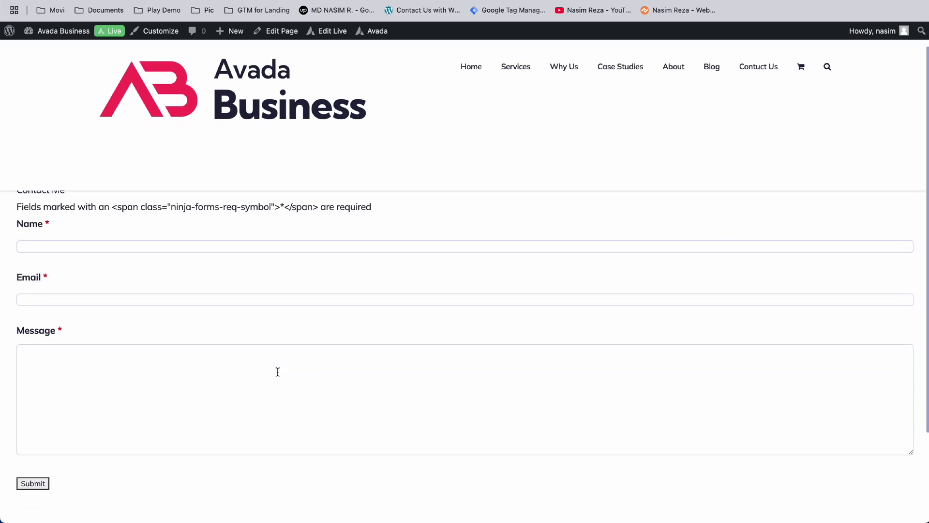
scroll(277, 372, "down", 1)
scroll(277, 373, "up", 2)
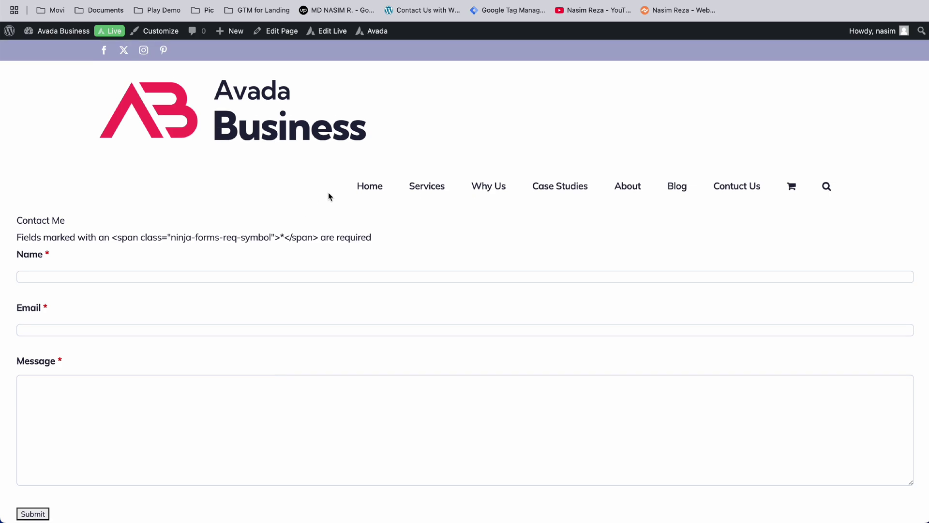
key("ctrl+shift+Tab")
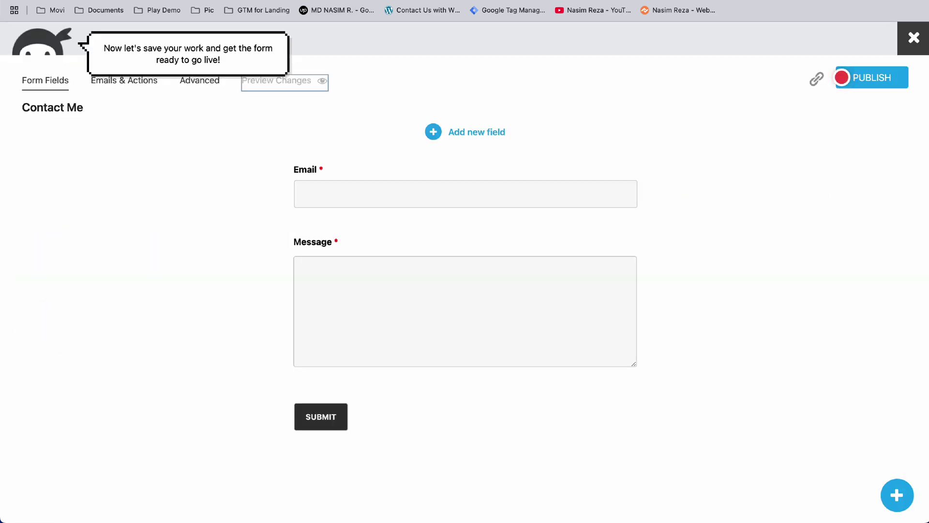
Copy the Contact Me embed shortcode [ninja_form id='1'] and leave the builder for the forms list.
left_click(817, 79)
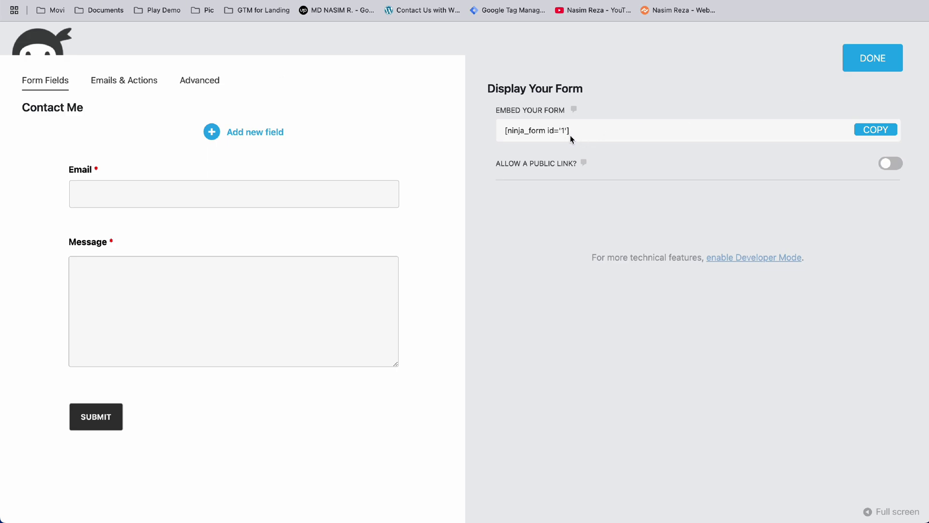
left_click(540, 133)
key("super+c")
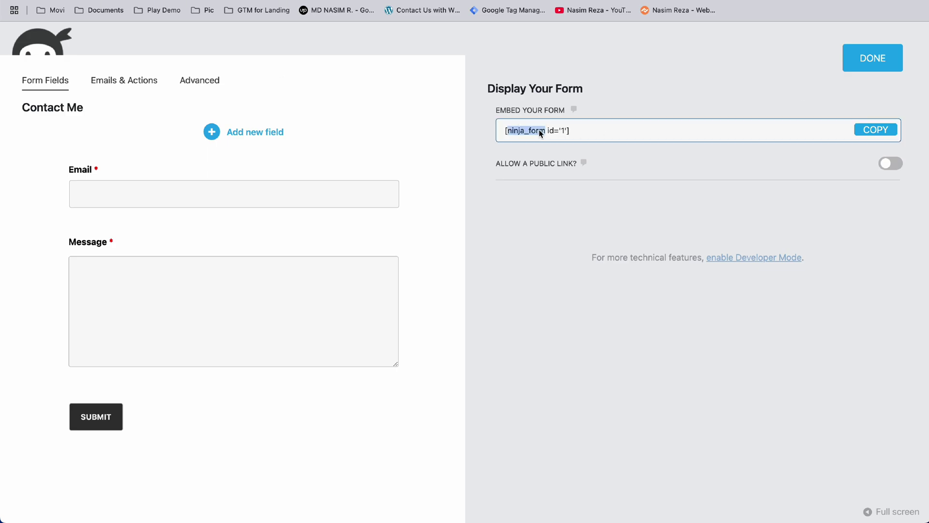
left_click(879, 63)
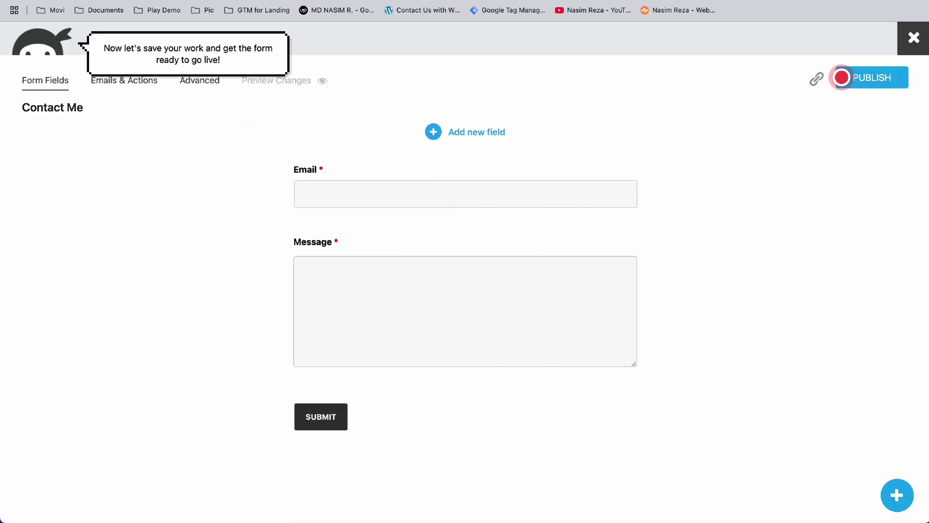
left_click(908, 32)
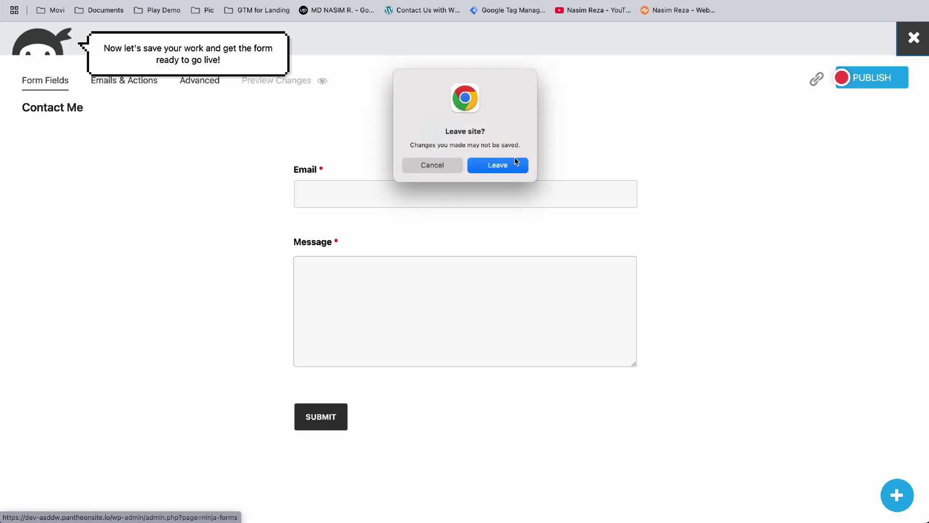
left_click(485, 169)
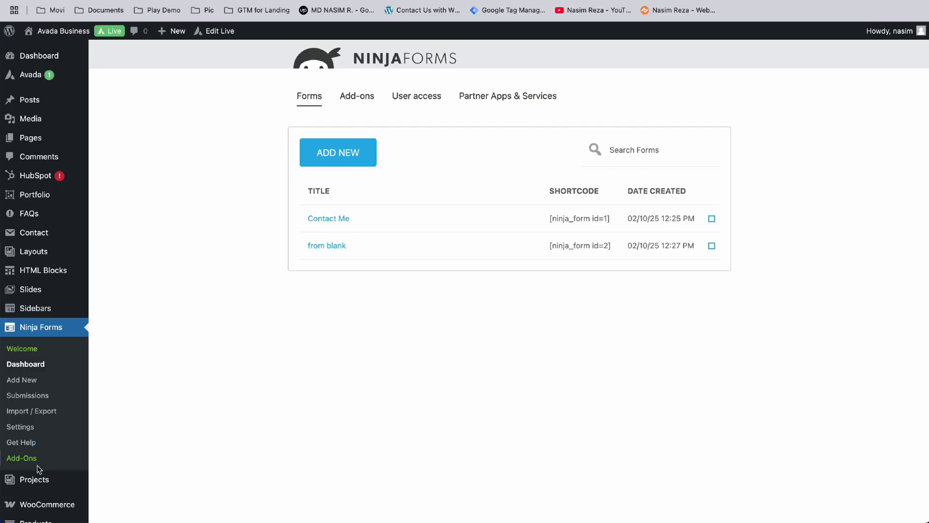
Open the second 'Contuct Us' page from All Pages in the editor.
mouse_move(34, 138)
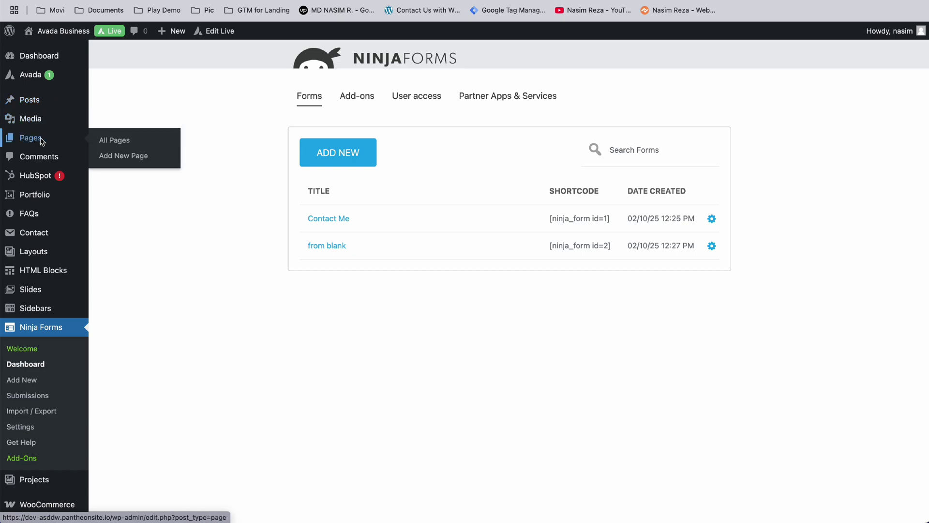
left_click(111, 144)
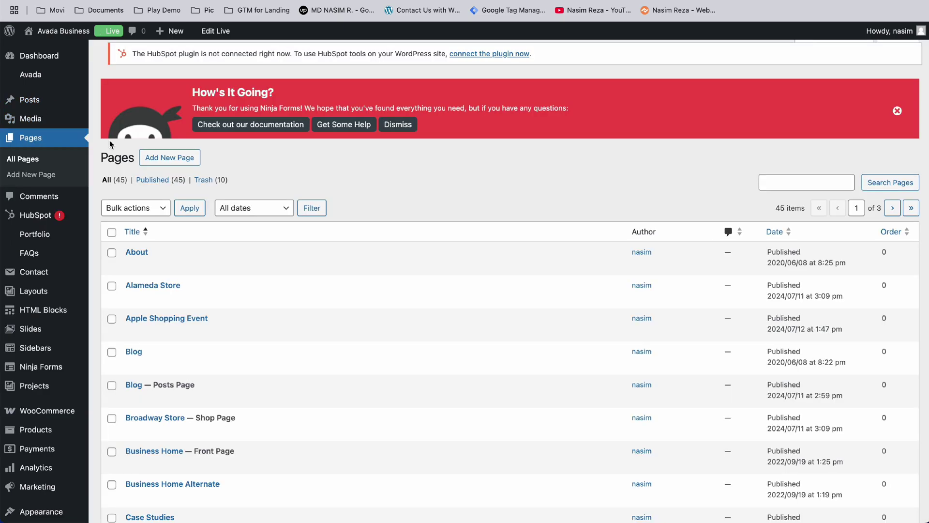
scroll(169, 319, "down", 3)
scroll(173, 348, "down", 3)
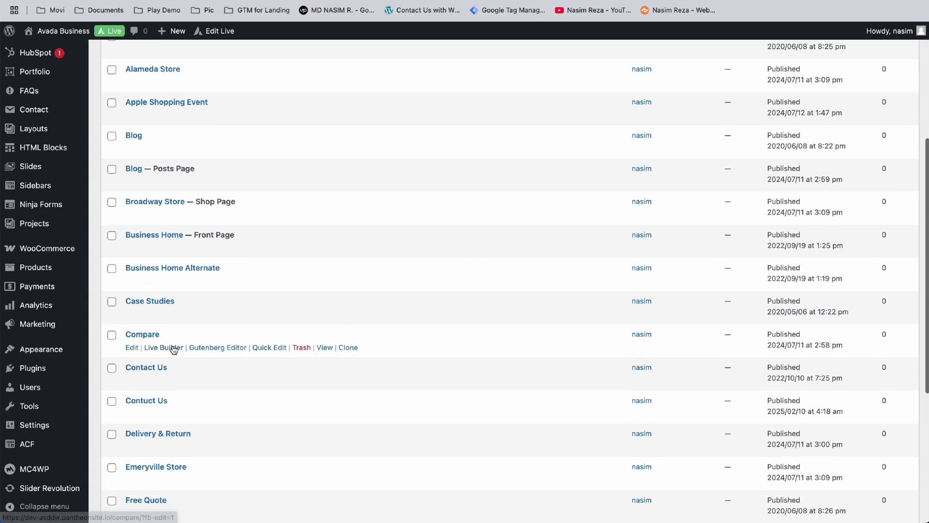
left_click(152, 368)
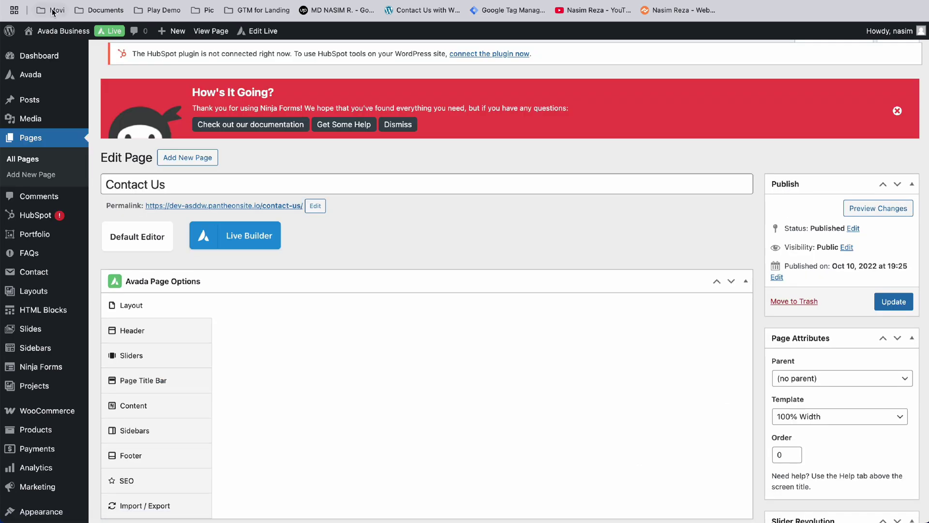
key("alt+Left")
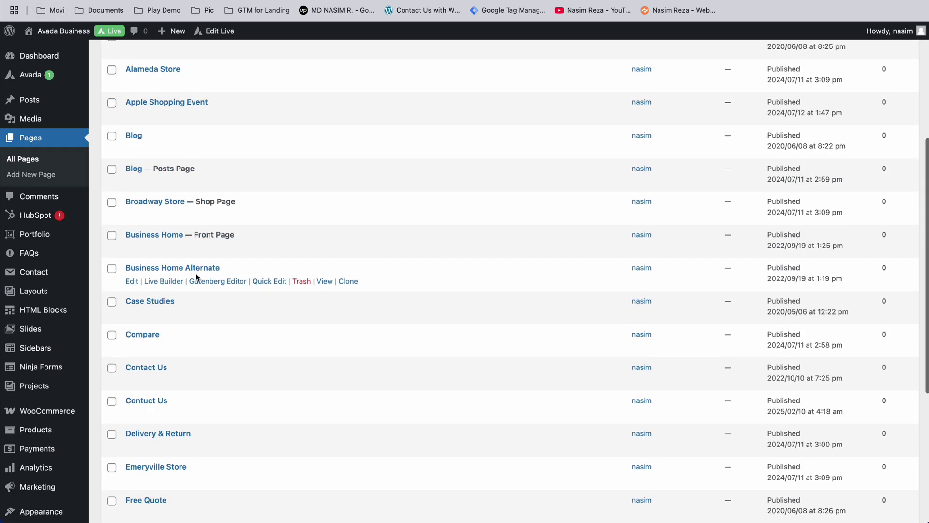
scroll(196, 273, "down", 1)
left_click(146, 370)
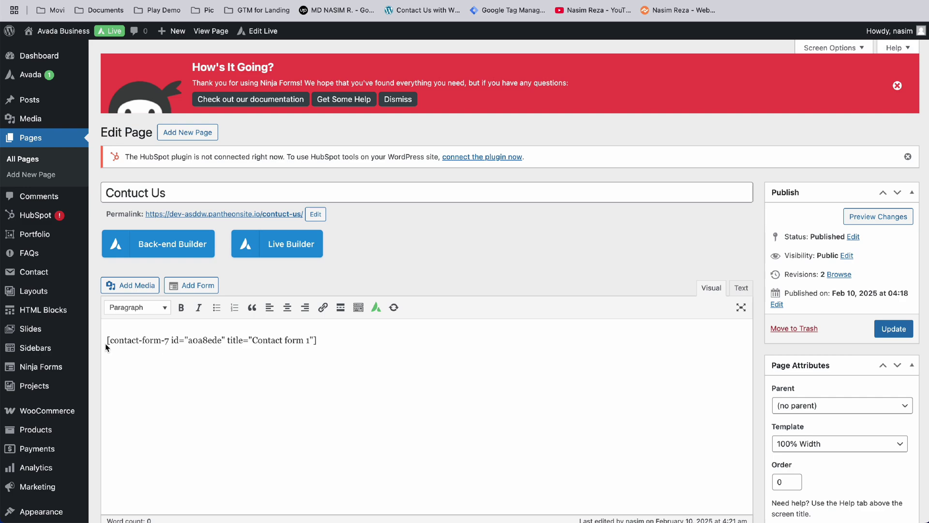
Swap the contact-form-7 shortcode for [ninja_form id='1'] and update the page.
triple_click(235, 342)
key("BackSpace")
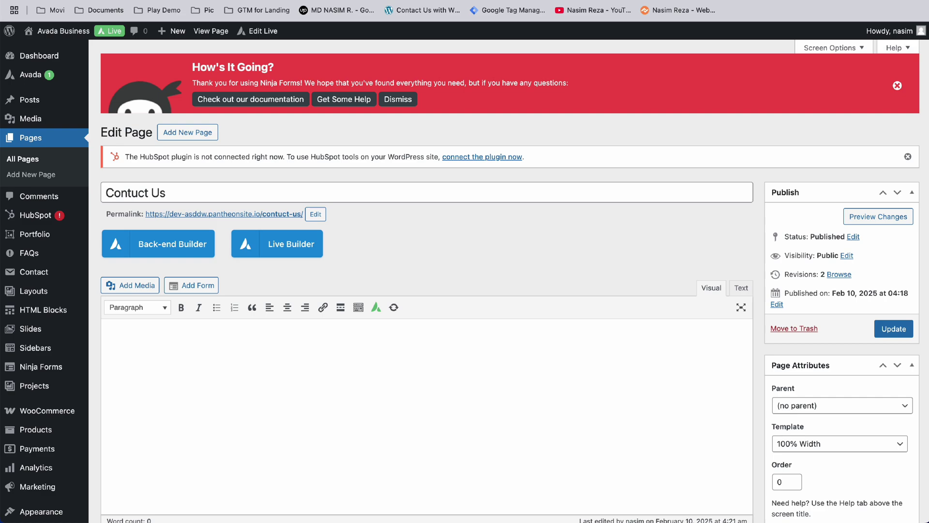
key("super+v")
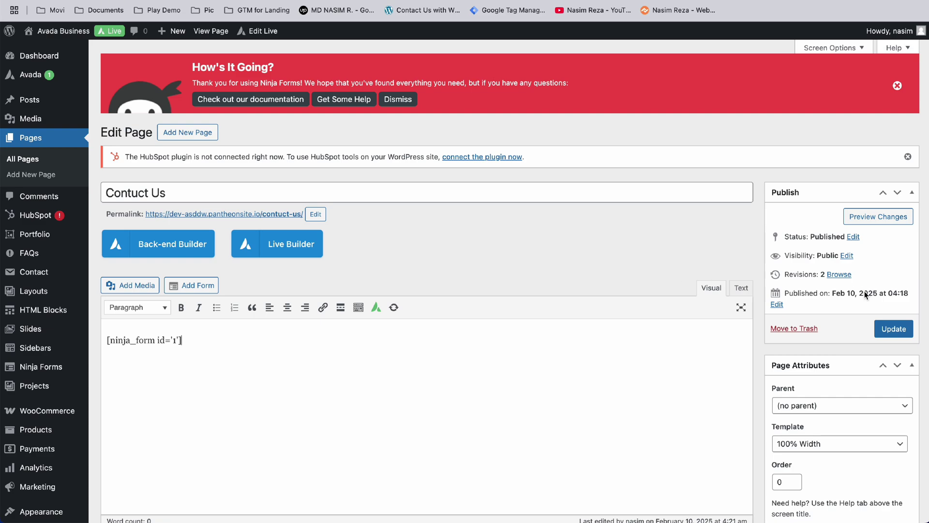
left_click(881, 328)
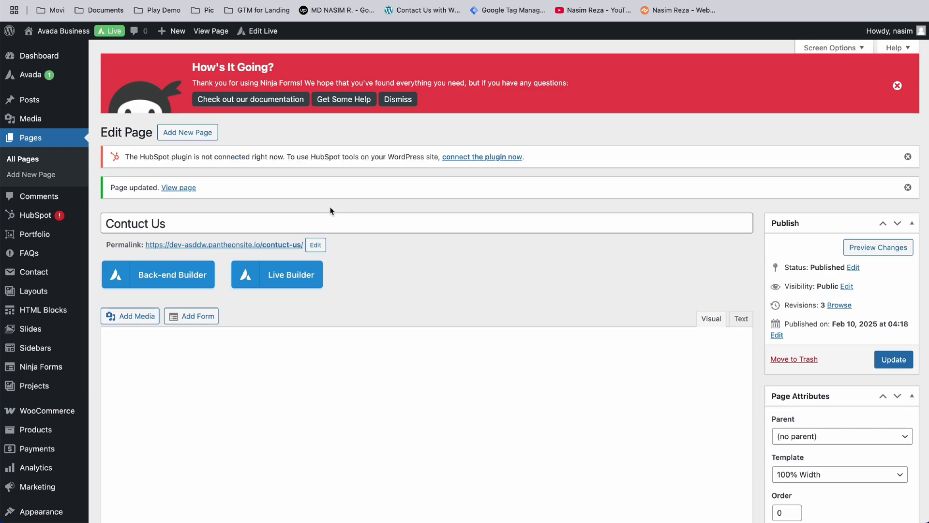
right_click(179, 191)
Open the updated Contuct Us page live and reload it from the site menu to check the Contact Me form.
left_click(209, 193)
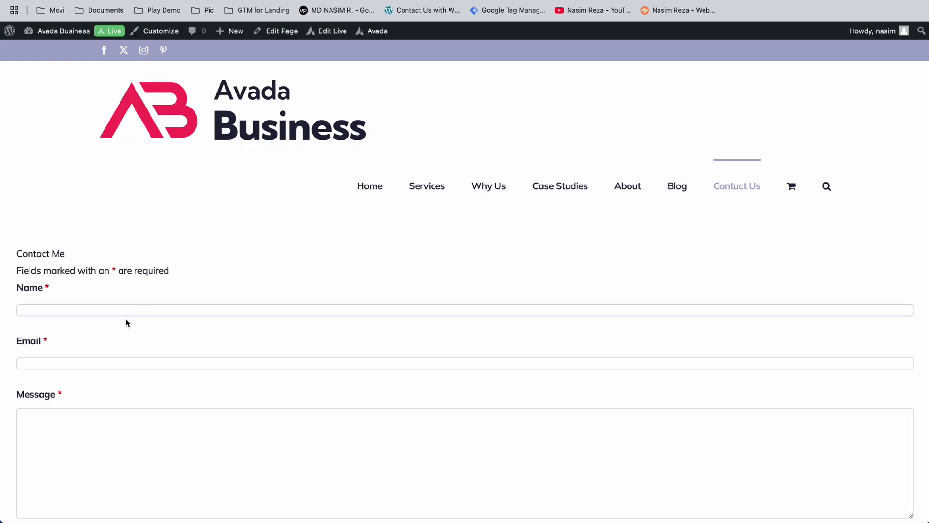
scroll(126, 323, "down", 1)
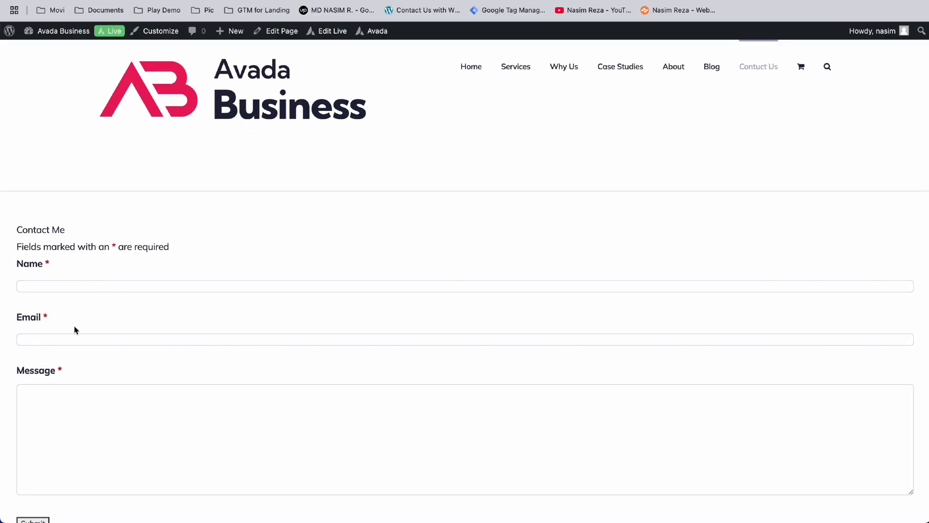
scroll(75, 411, "down", 2)
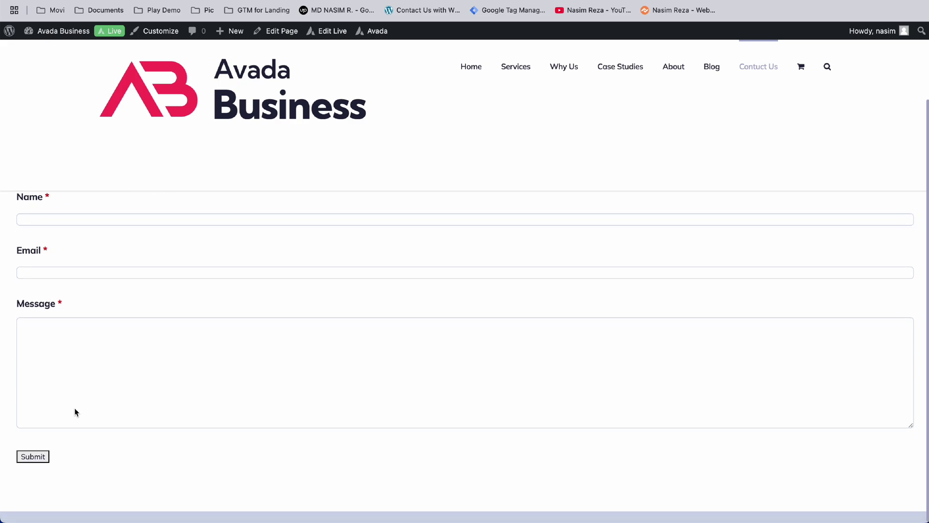
scroll(75, 412, "up", 1)
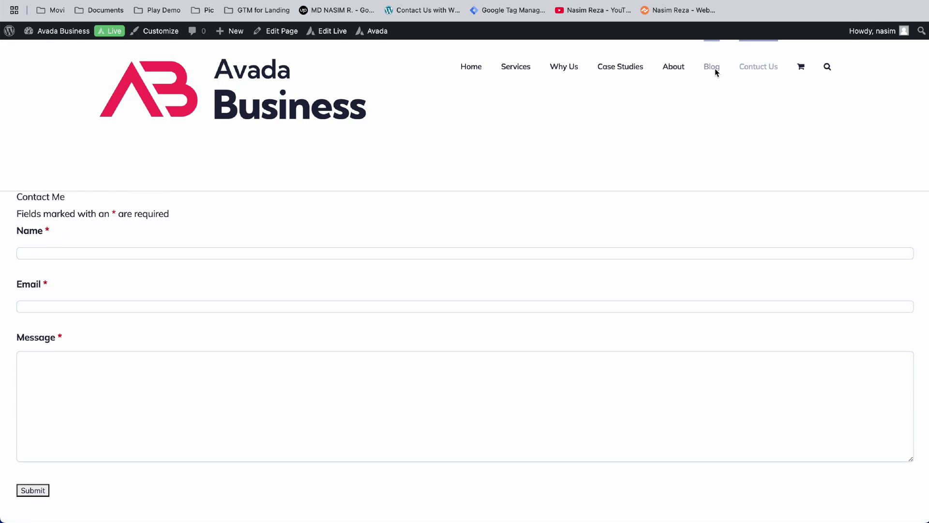
mouse_move(468, 64)
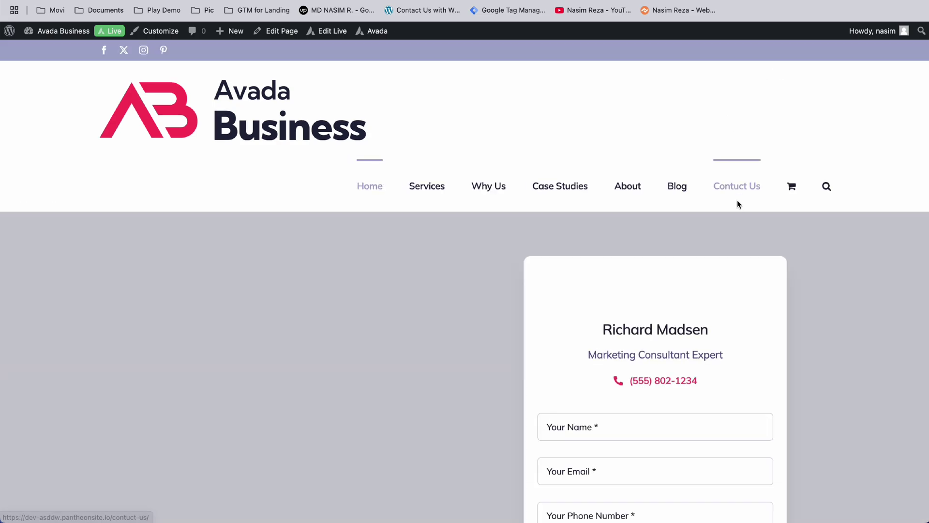
left_click(740, 182)
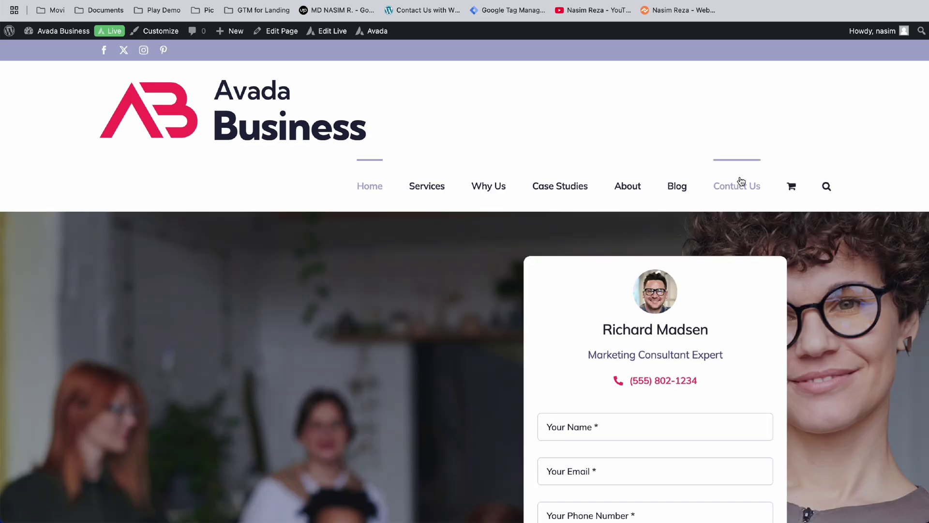
scroll(548, 302, "down", 2)
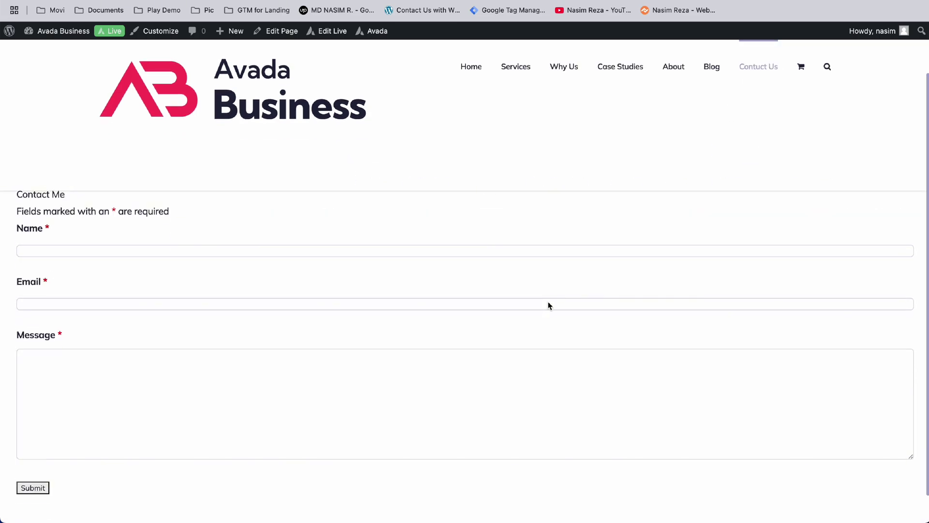
scroll(106, 394, "down", 2)
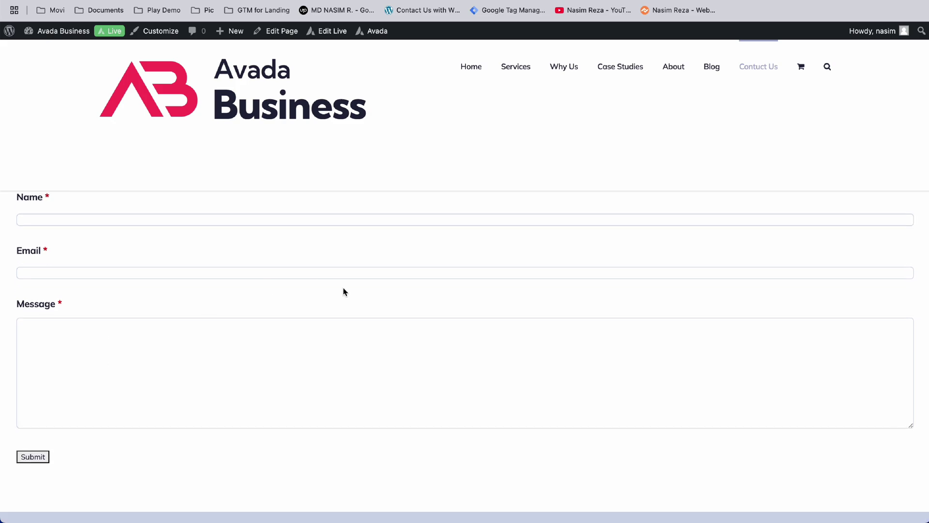
scroll(345, 291, "up", 1)
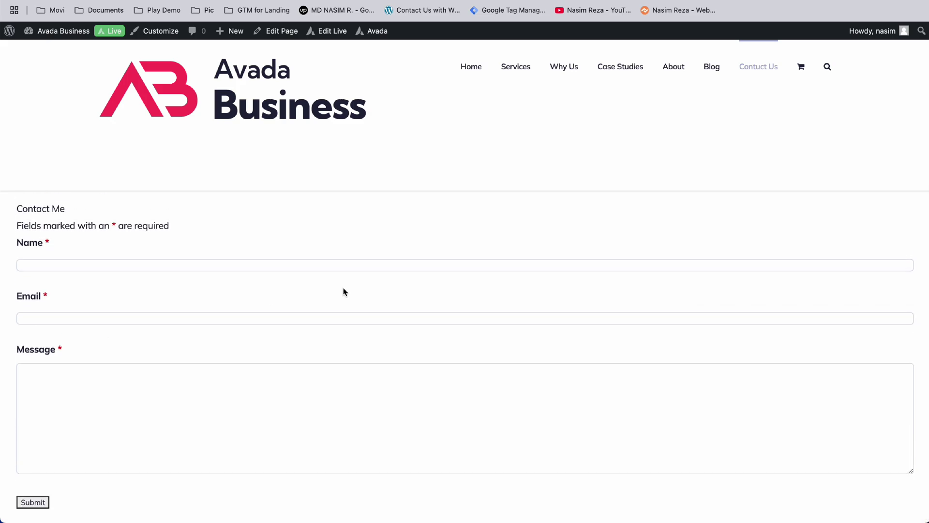